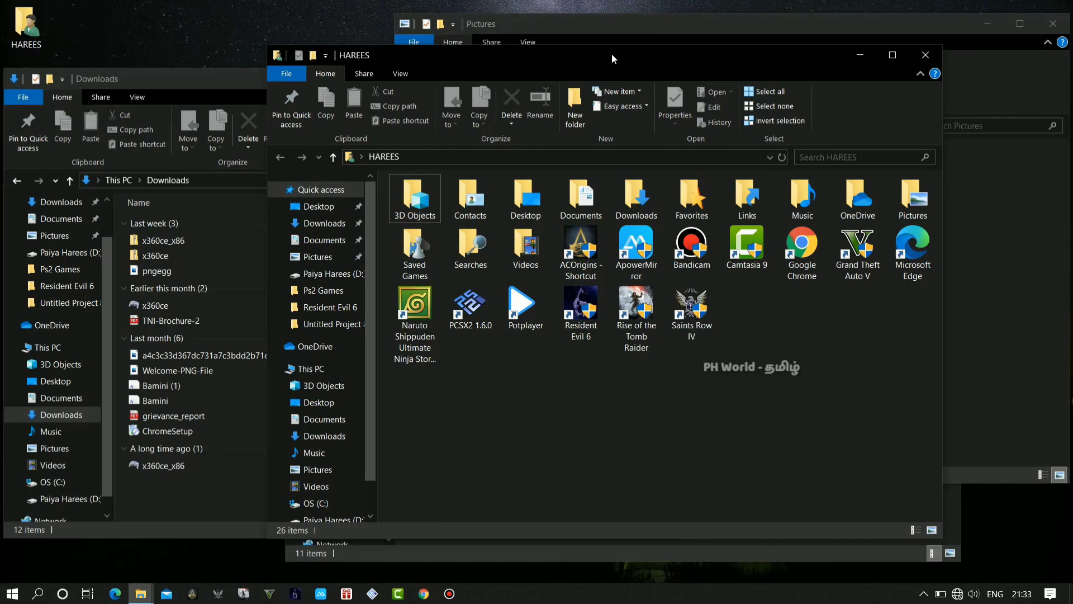
drag(611, 53, 541, 68)
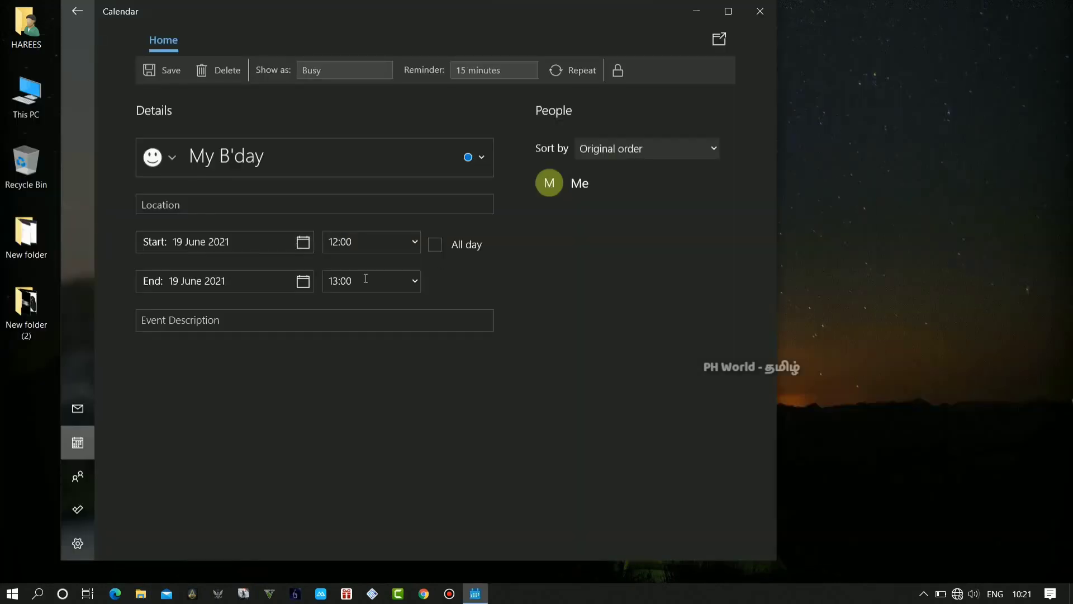
click(228, 320)
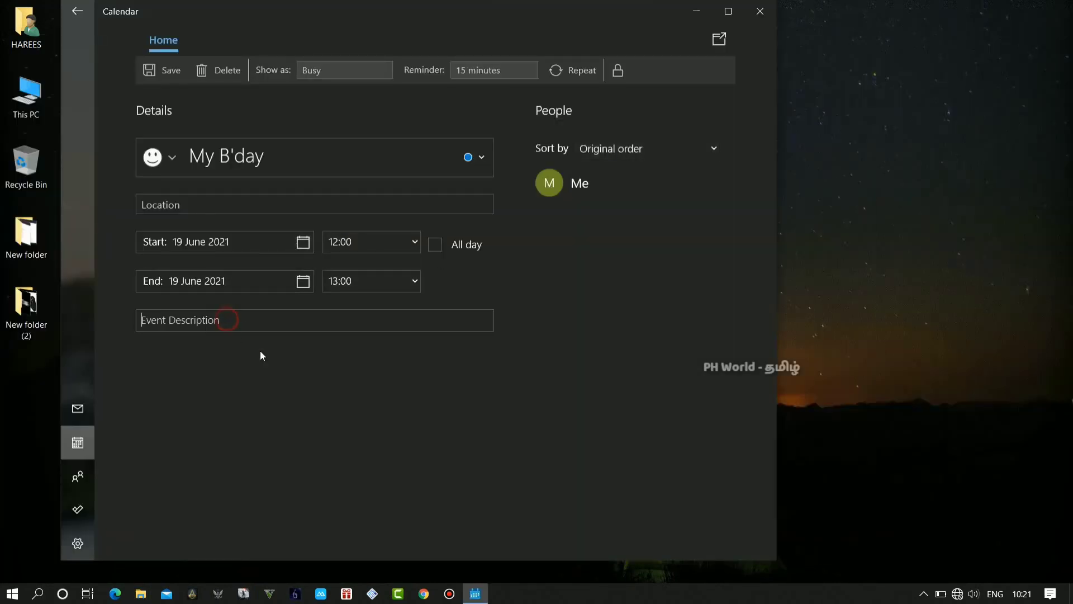
click(293, 377)
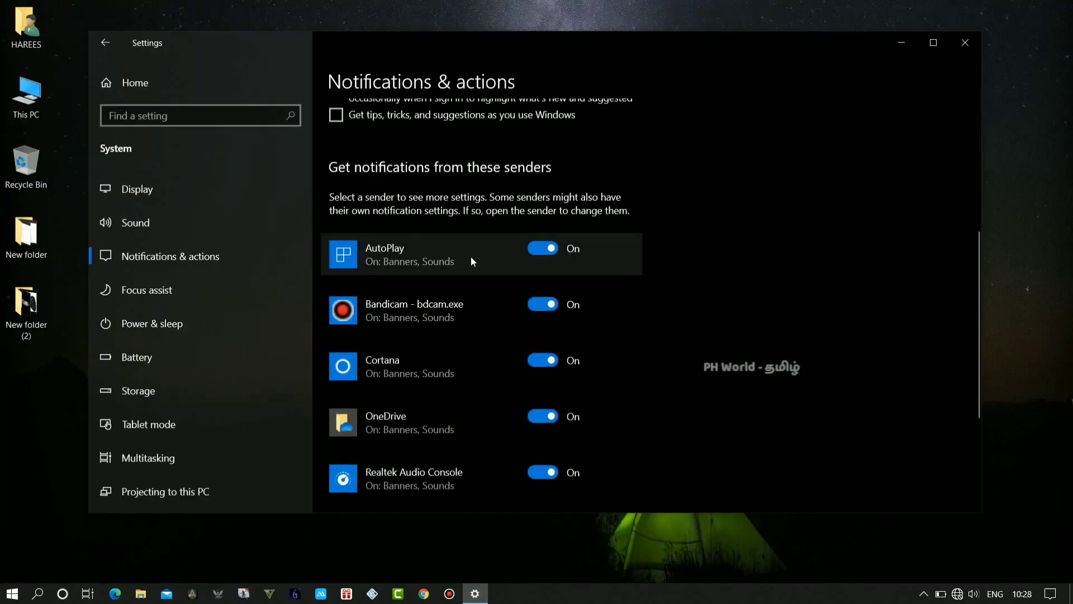
scroll(470, 256, up, 3)
scroll(465, 186, up, 4)
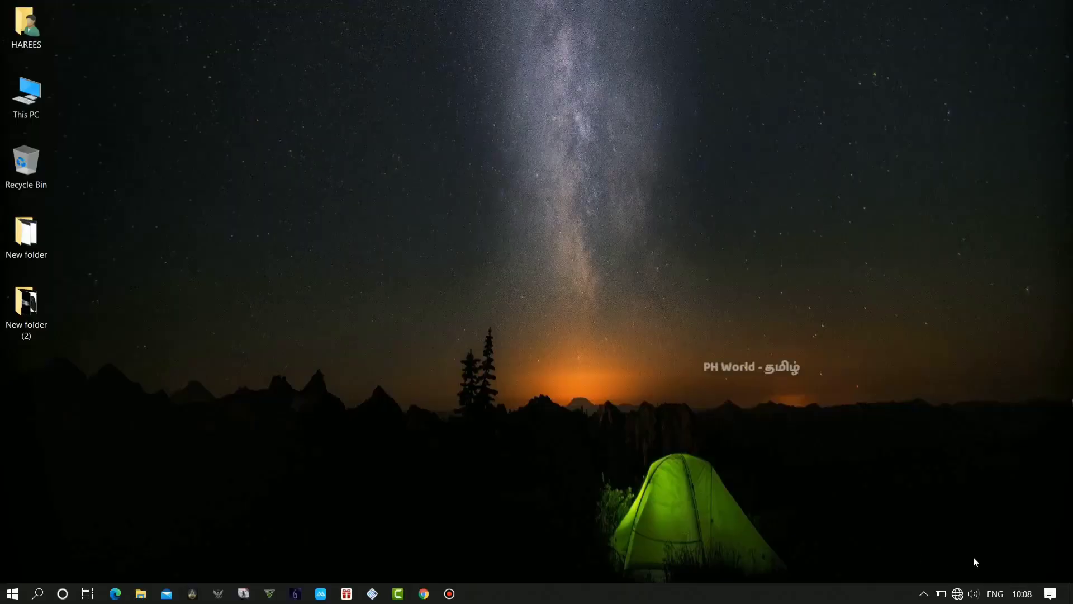
Step: Open the Alarms & Clock app, look at the saved alarms and return to the world clock map
mouse_move(1026, 597)
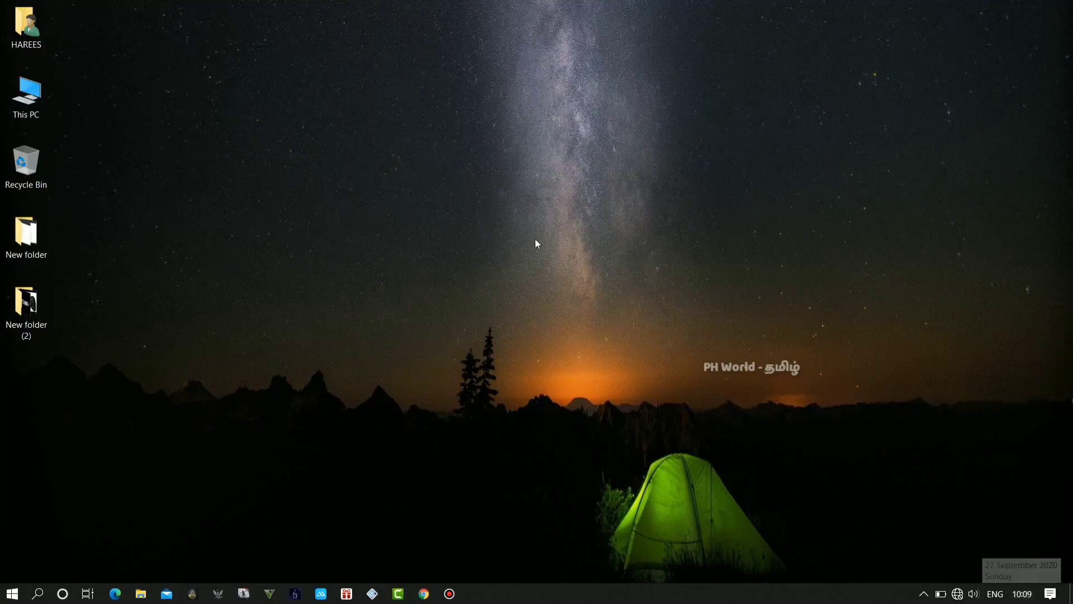
click(38, 593)
text(ala)
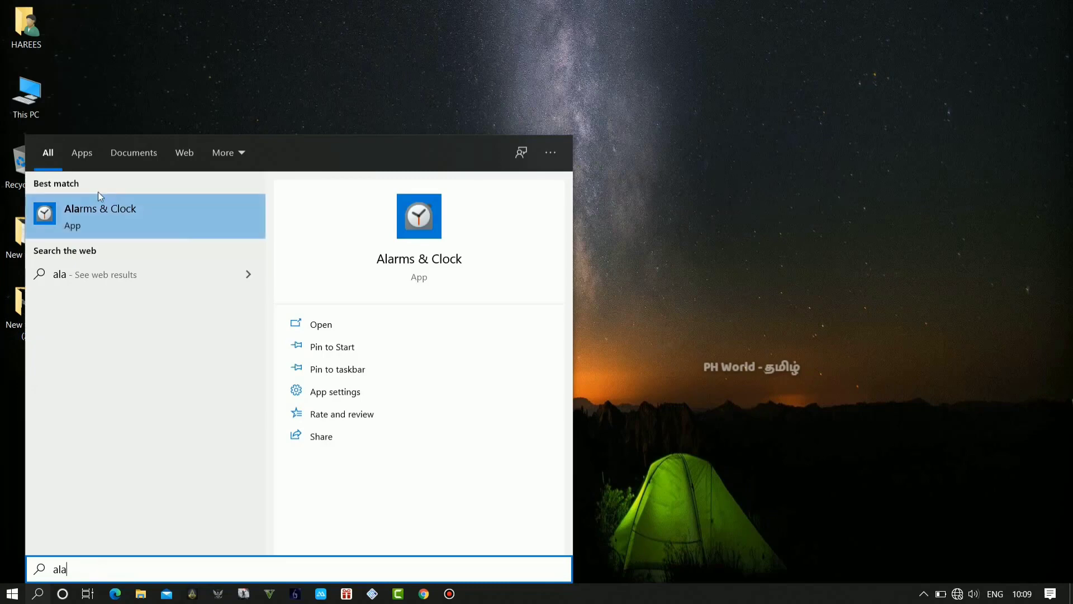
click(120, 218)
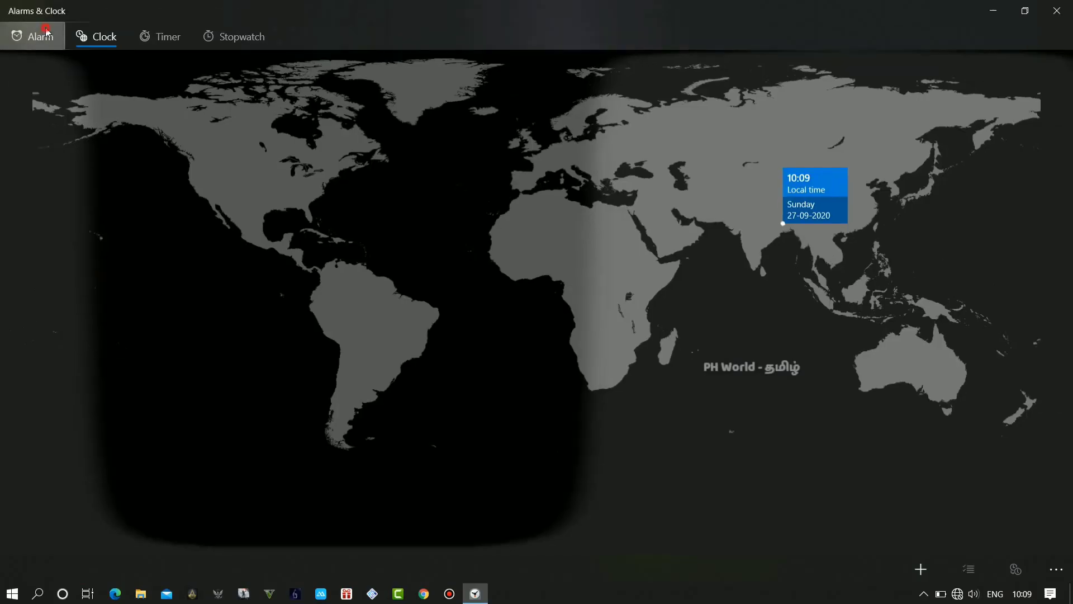
click(49, 36)
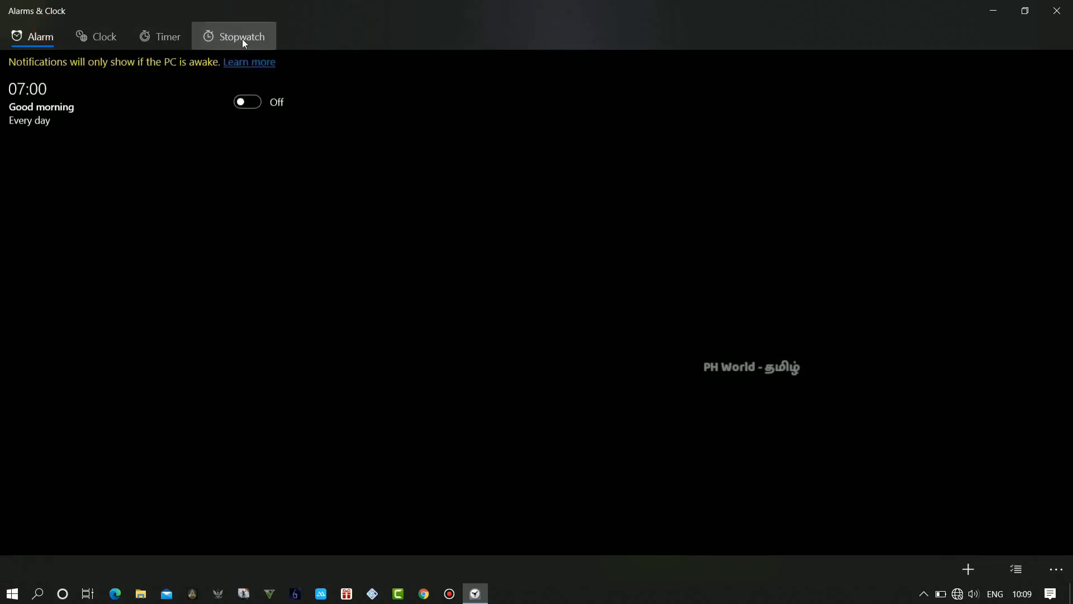
click(110, 44)
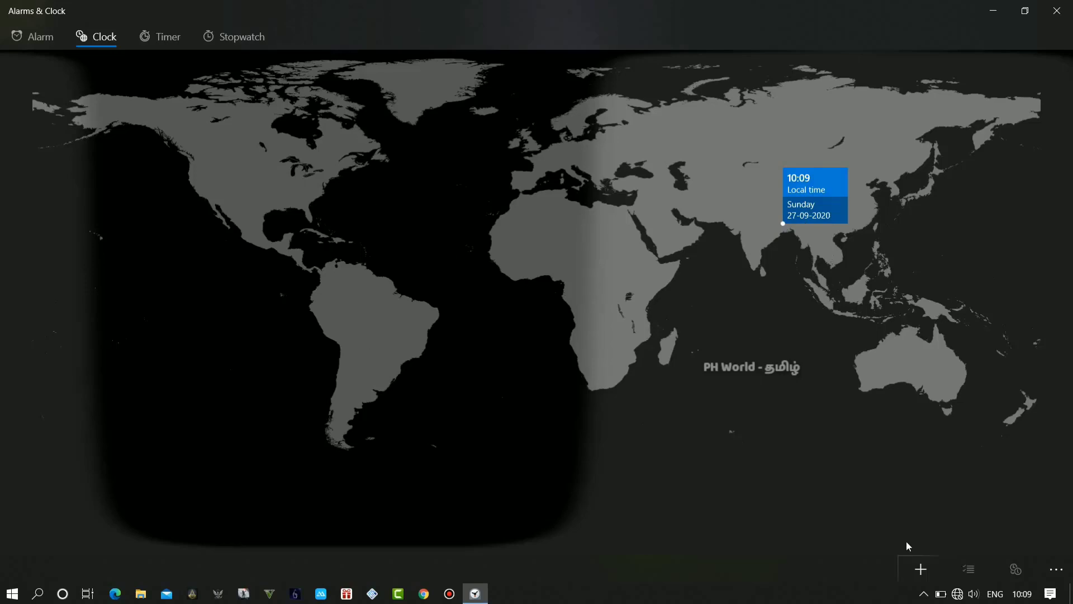
Step: Add New York, NY, USA to the world clock map
click(921, 569)
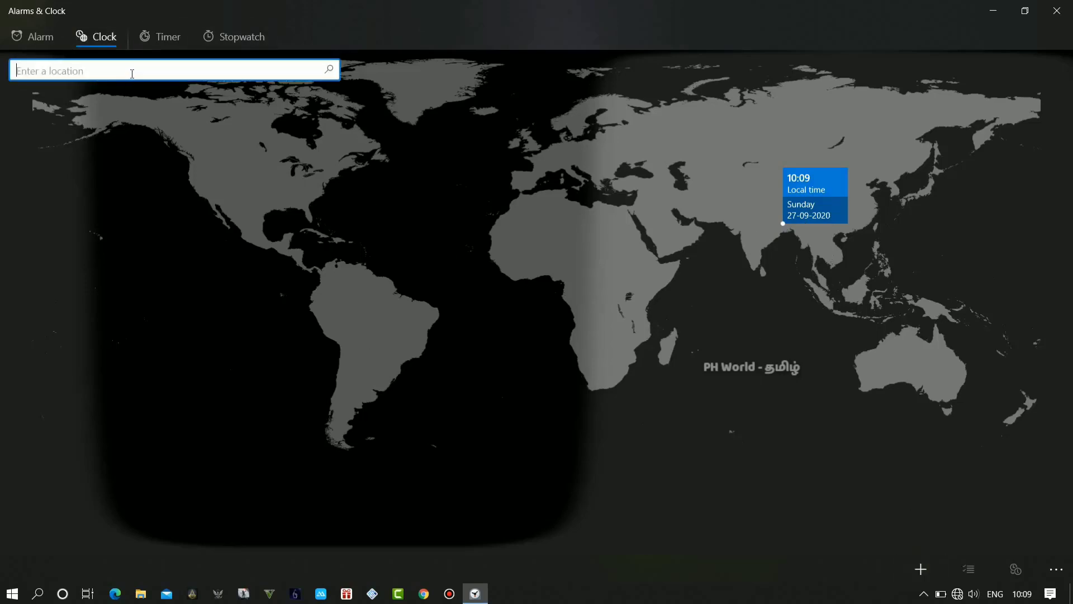
text(newy)
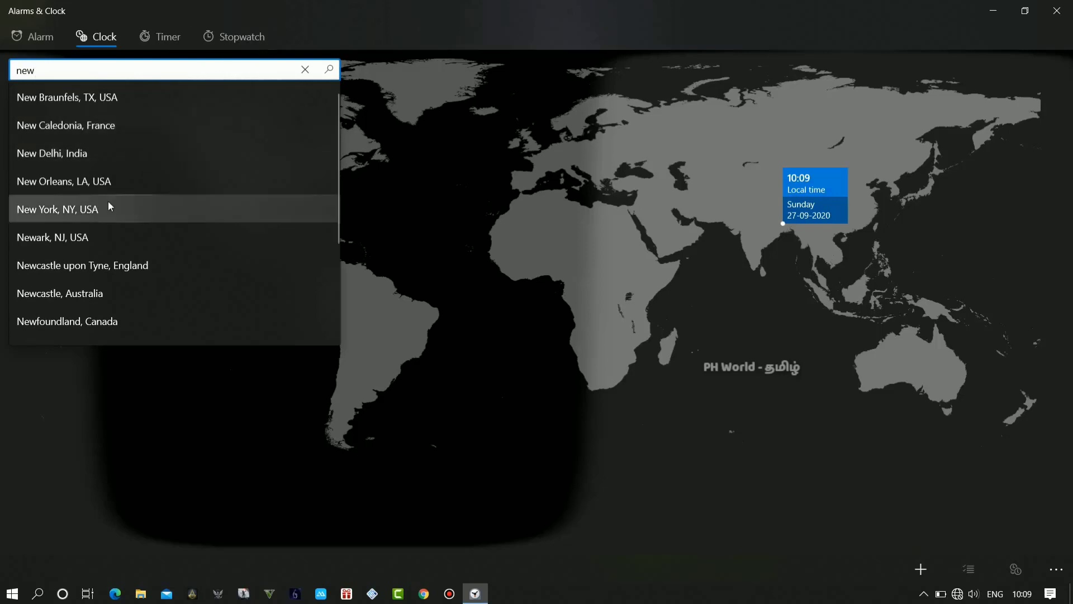
click(78, 211)
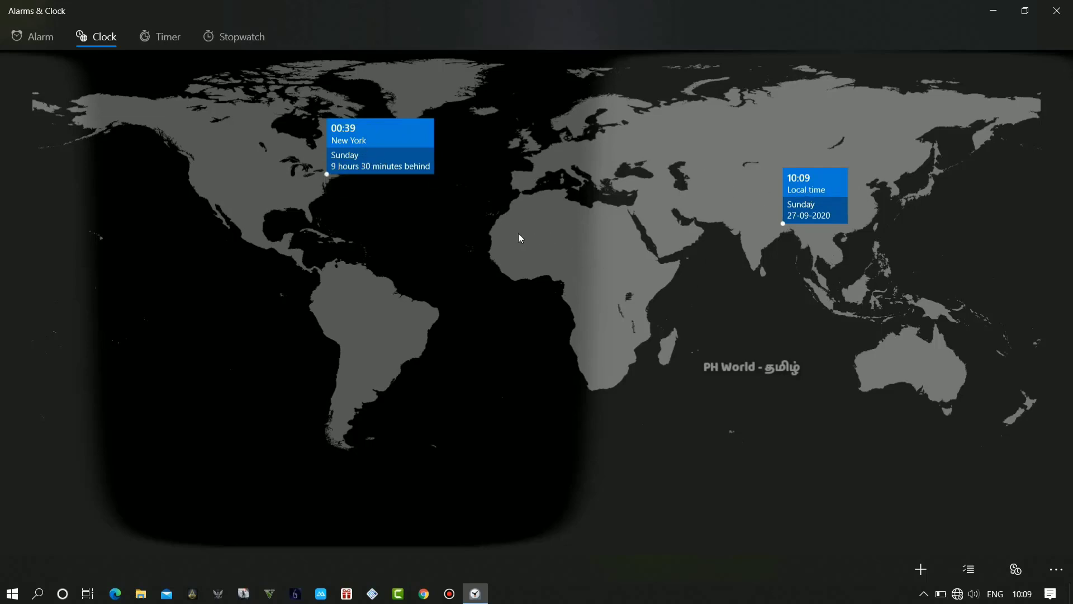
Step: Add Los Angeles, CA, USA as another location on the world clock map
click(920, 569)
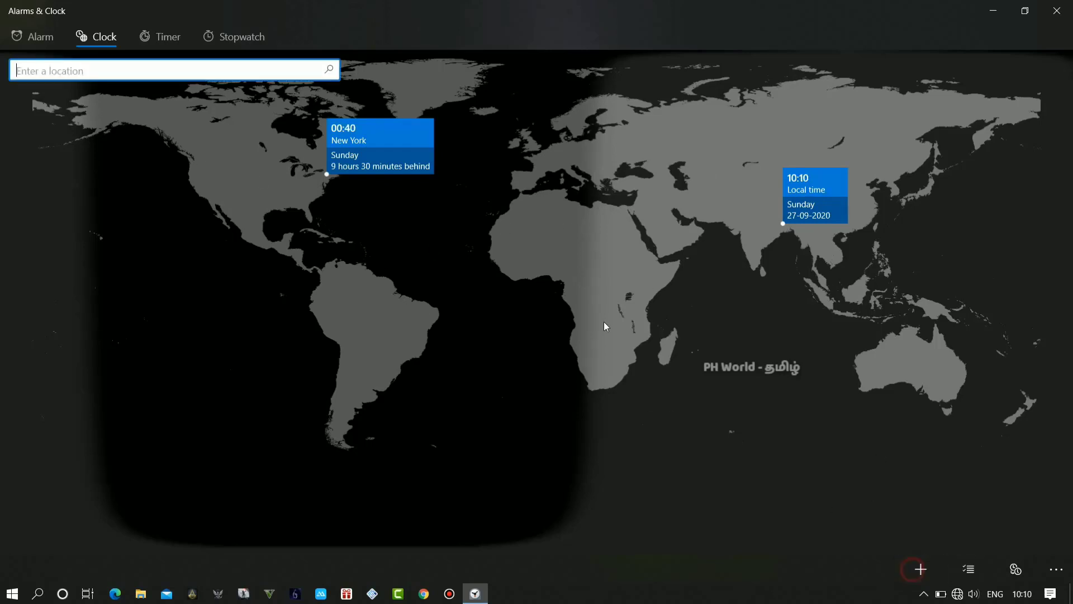
text(los)
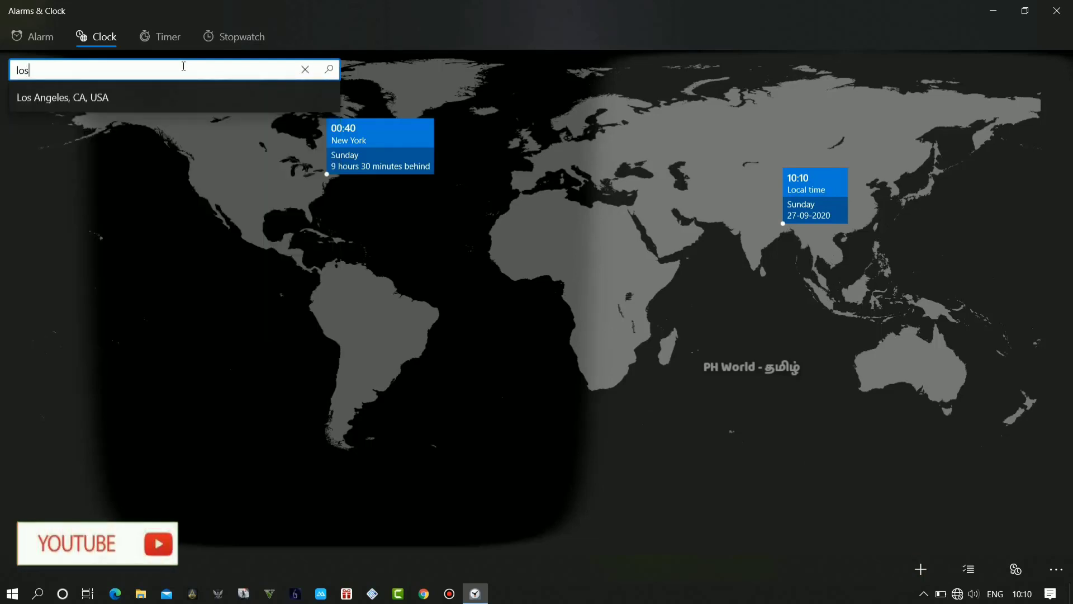
click(156, 104)
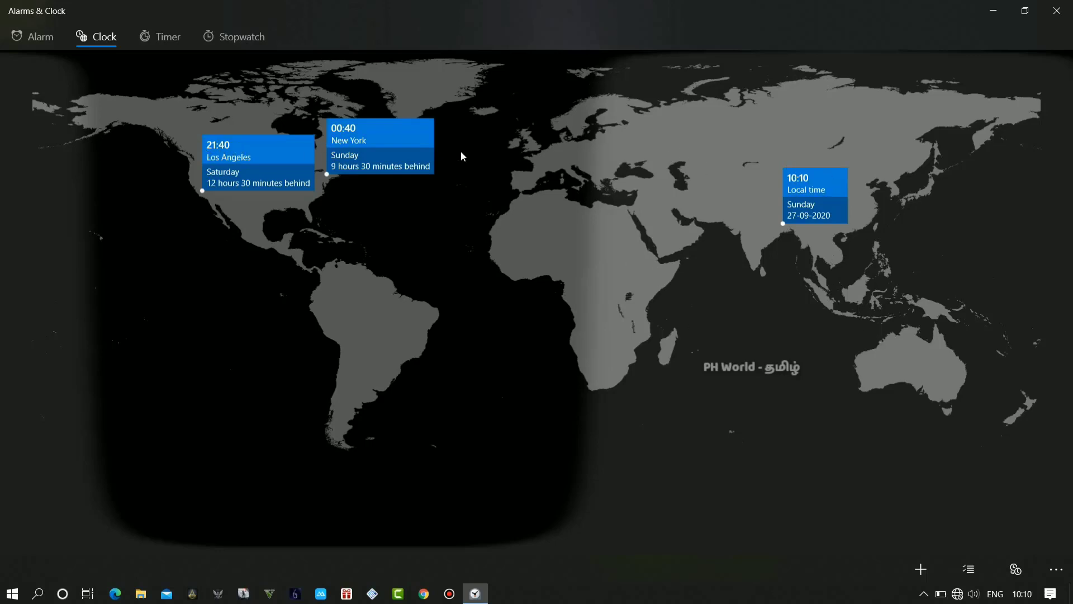
Step: Search for "canada" as a new world clock location
click(921, 569)
click(163, 70)
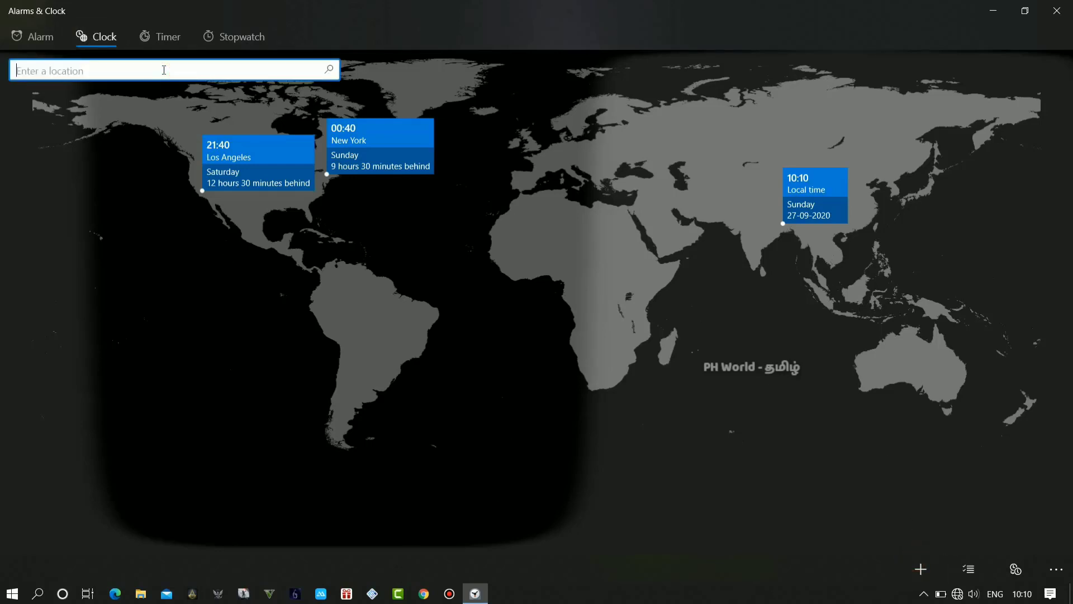
text(cana)
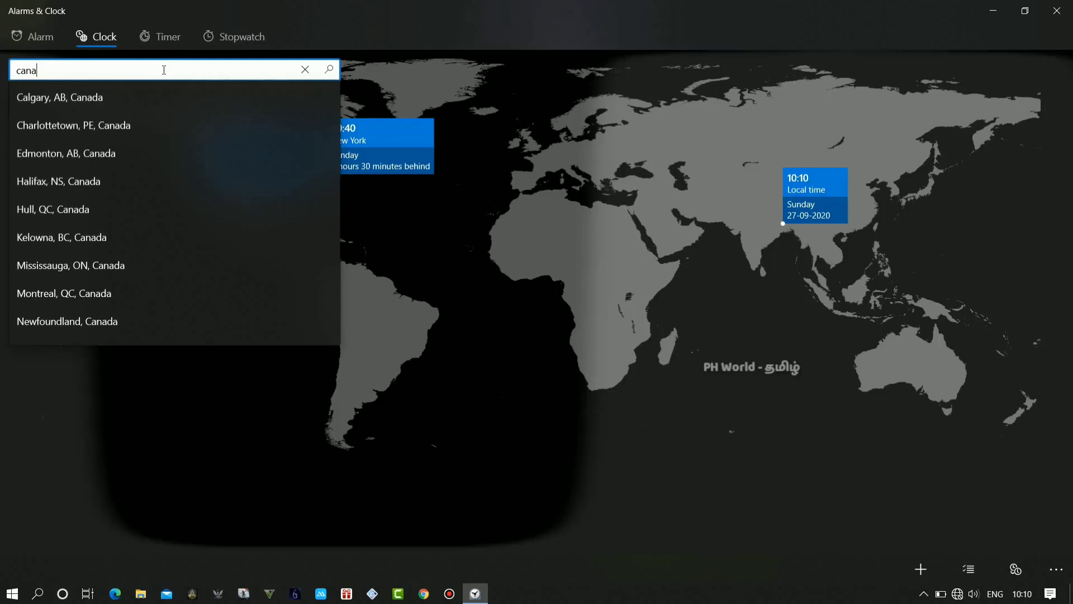
text(da)
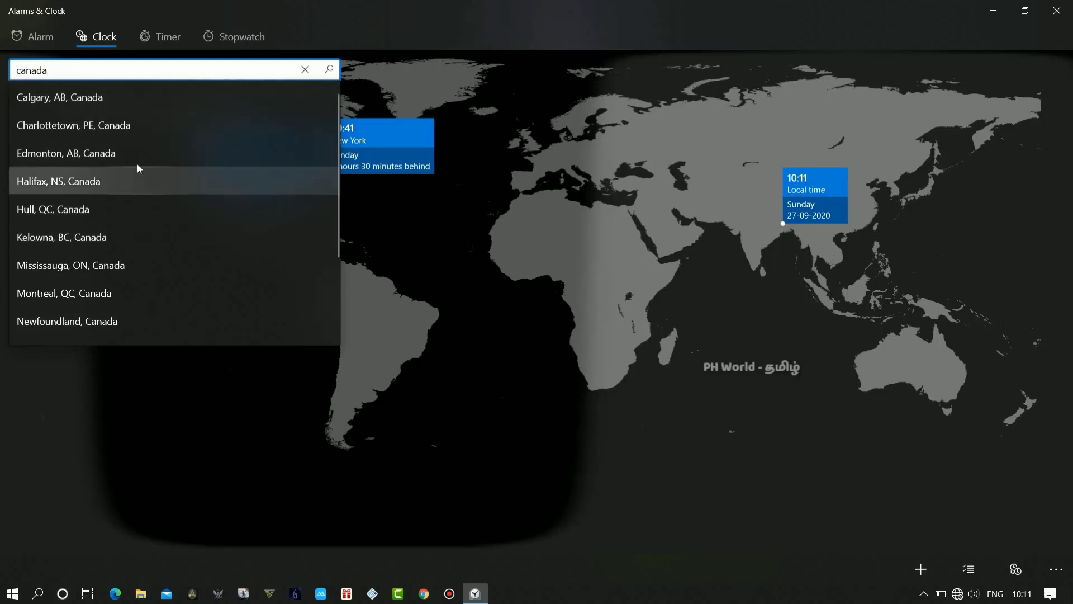
key(Return)
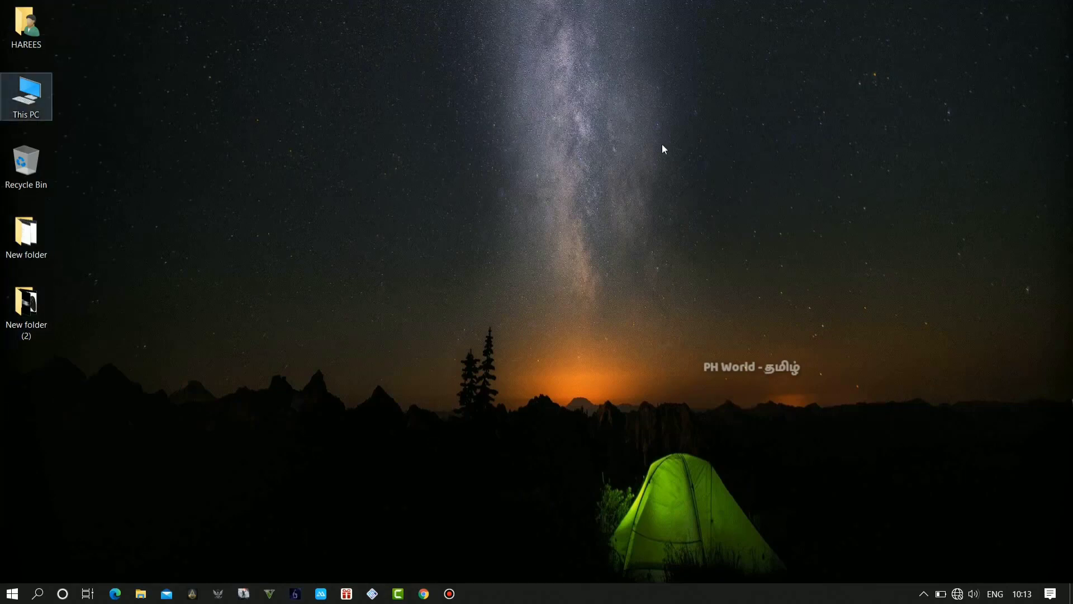
Step: Open the Windows Settings and go to the Colors page of the personalization settings
right_click(375, 156)
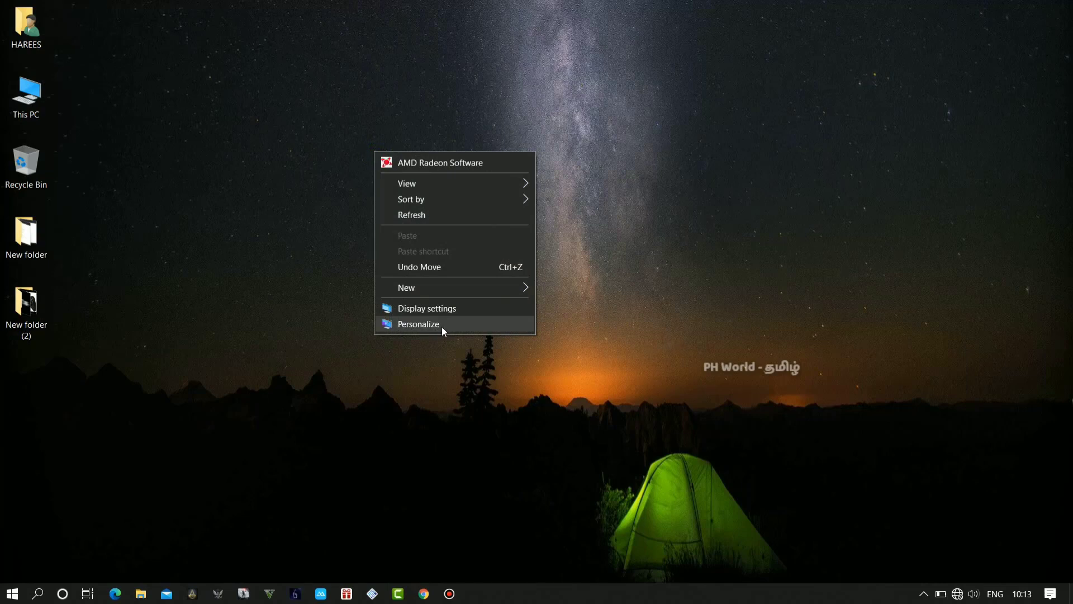
click(269, 222)
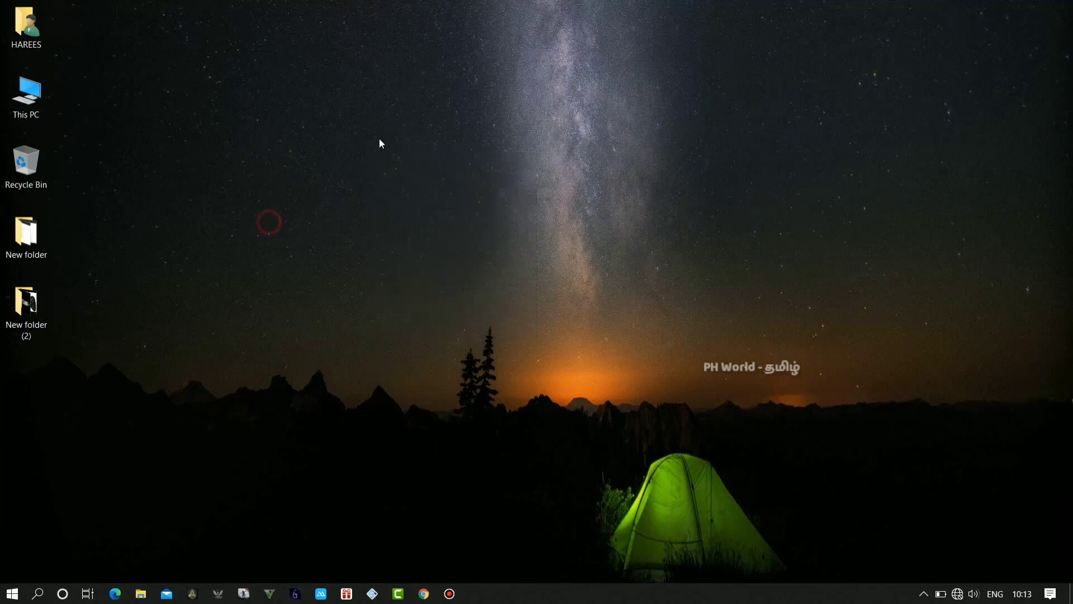
click(11, 594)
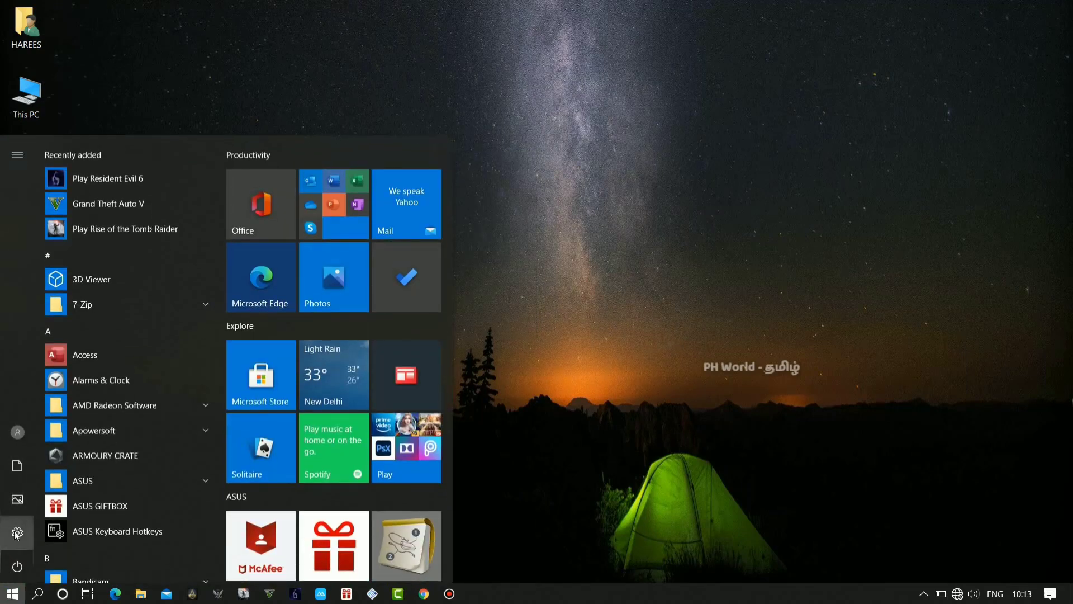
click(16, 534)
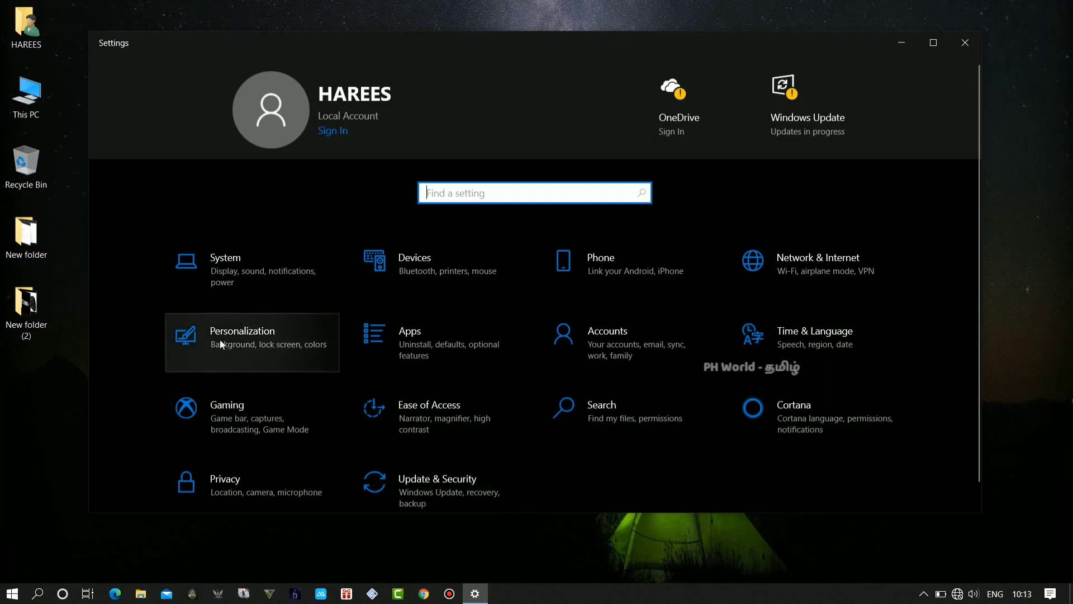
click(256, 344)
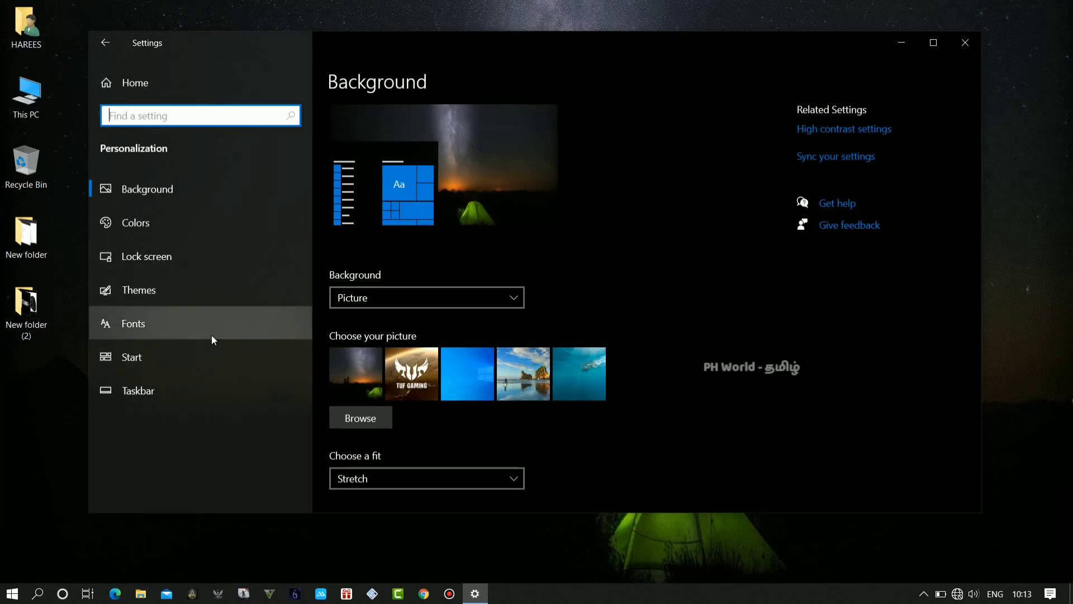
click(174, 226)
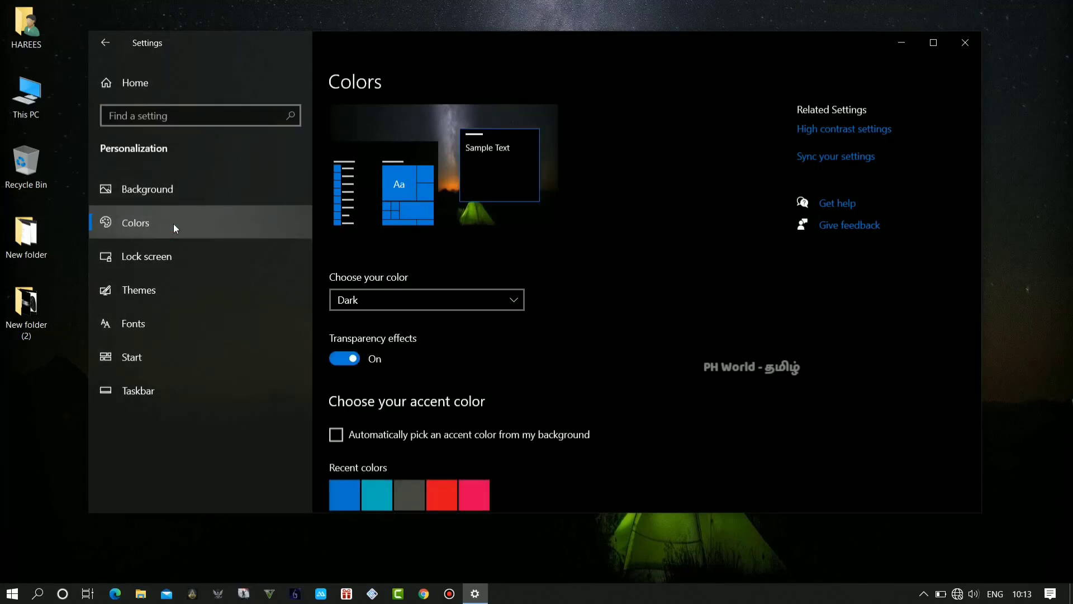
scroll(497, 246, down, 2)
scroll(496, 247, up, 2)
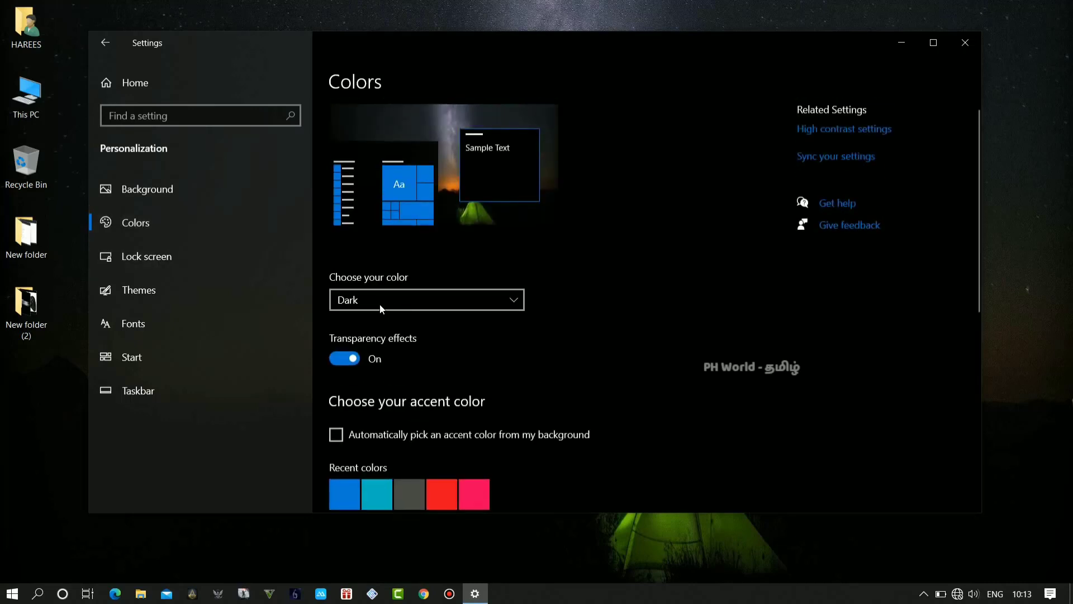
Step: Try the Light and Custom color modes and review the separate default Windows mode and app mode options
click(390, 302)
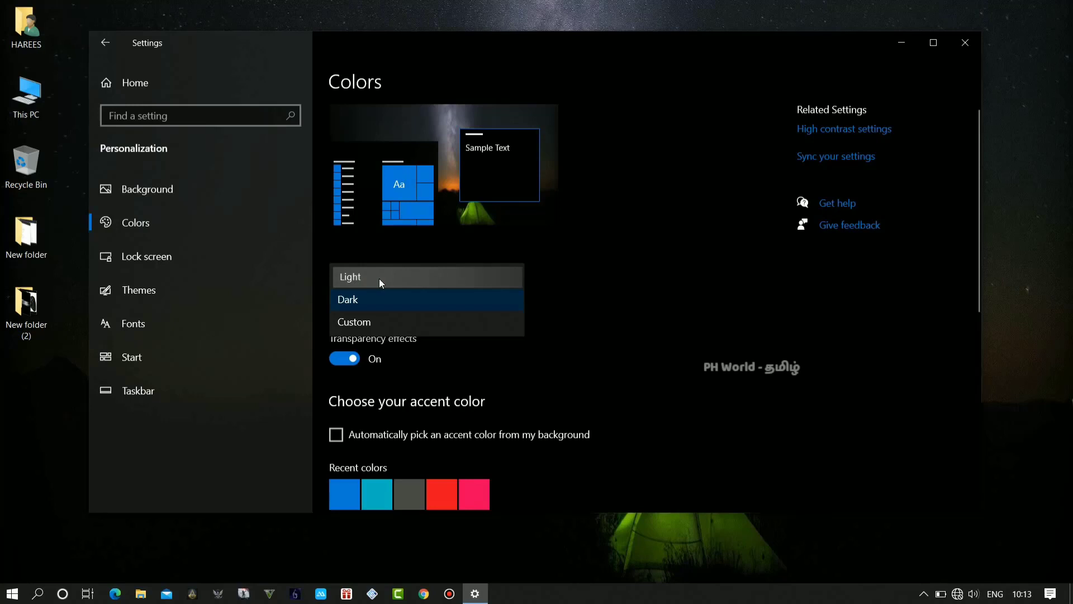
click(416, 278)
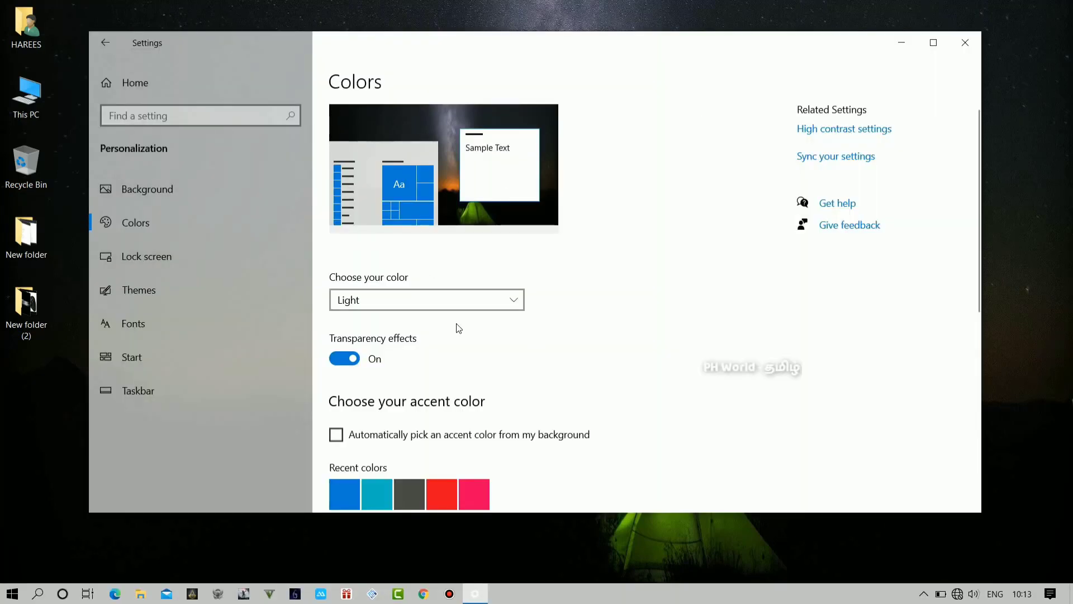
click(418, 302)
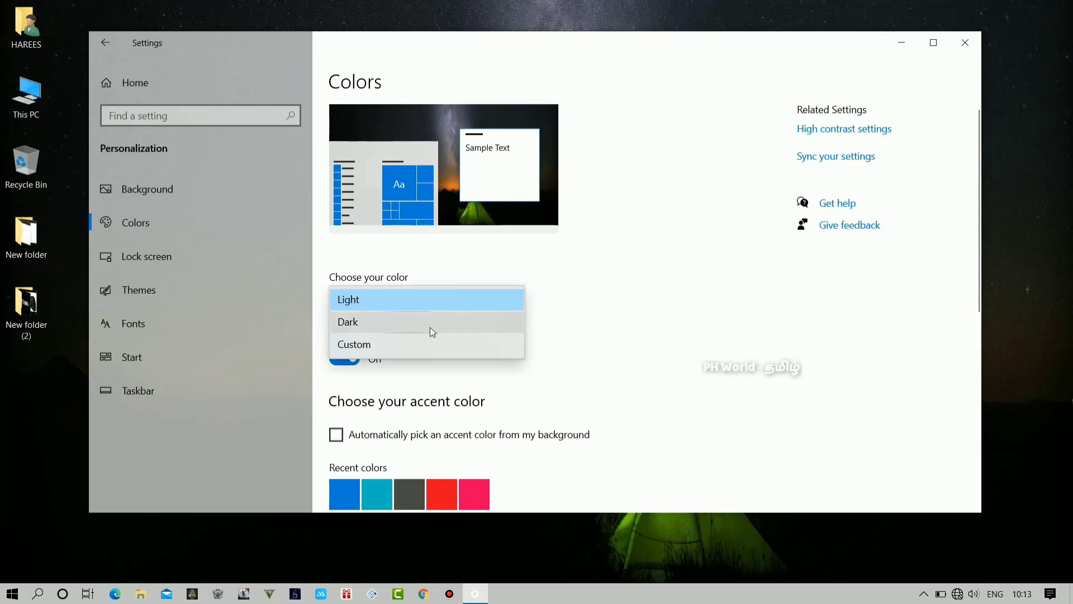
click(415, 343)
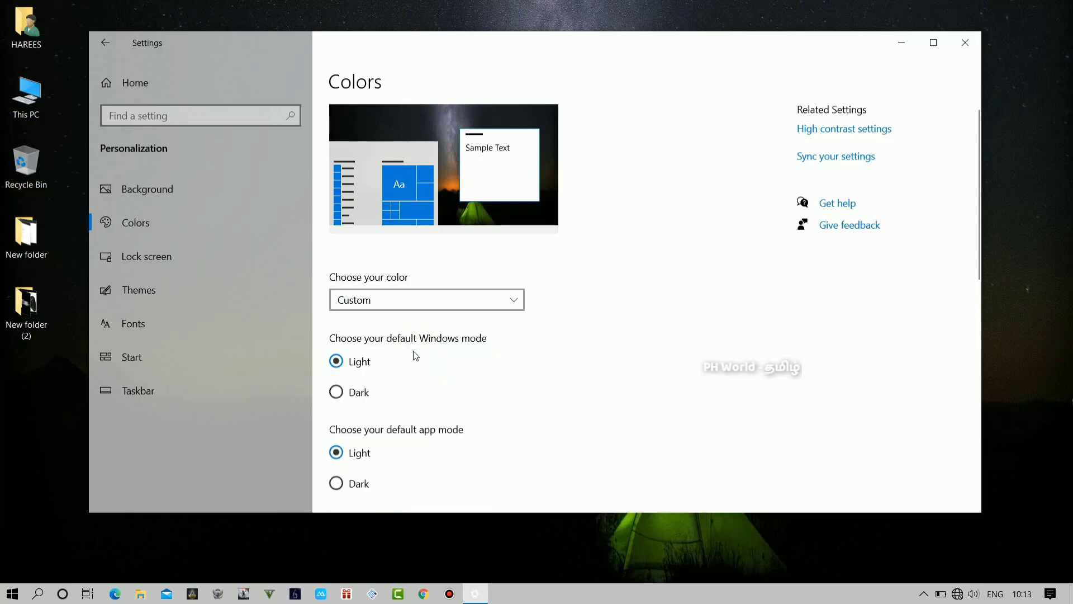
scroll(414, 352, down, 3)
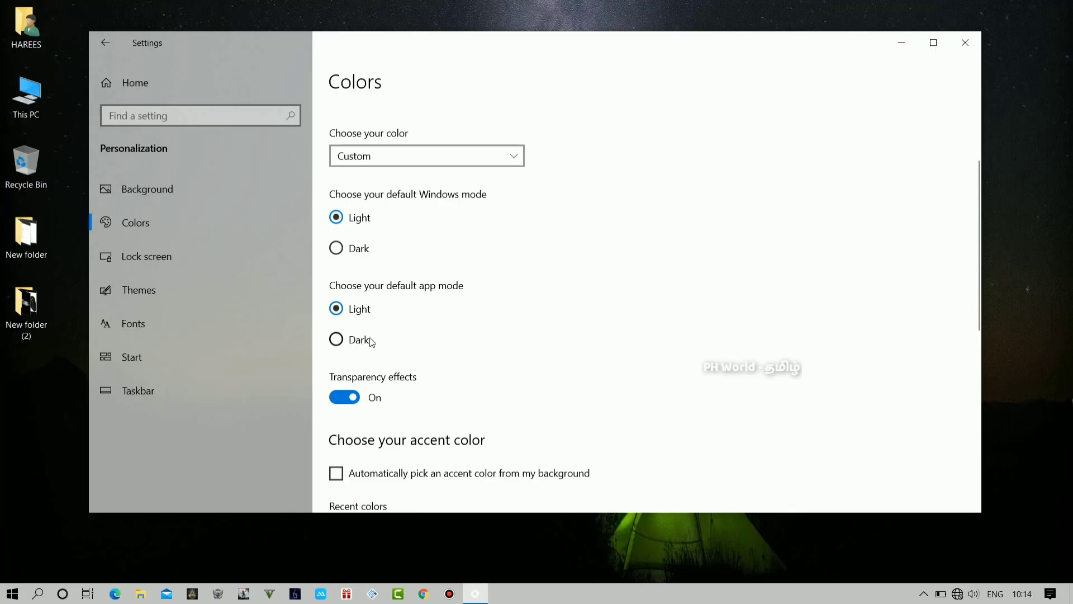
scroll(372, 341, down, 3)
scroll(443, 283, up, 4)
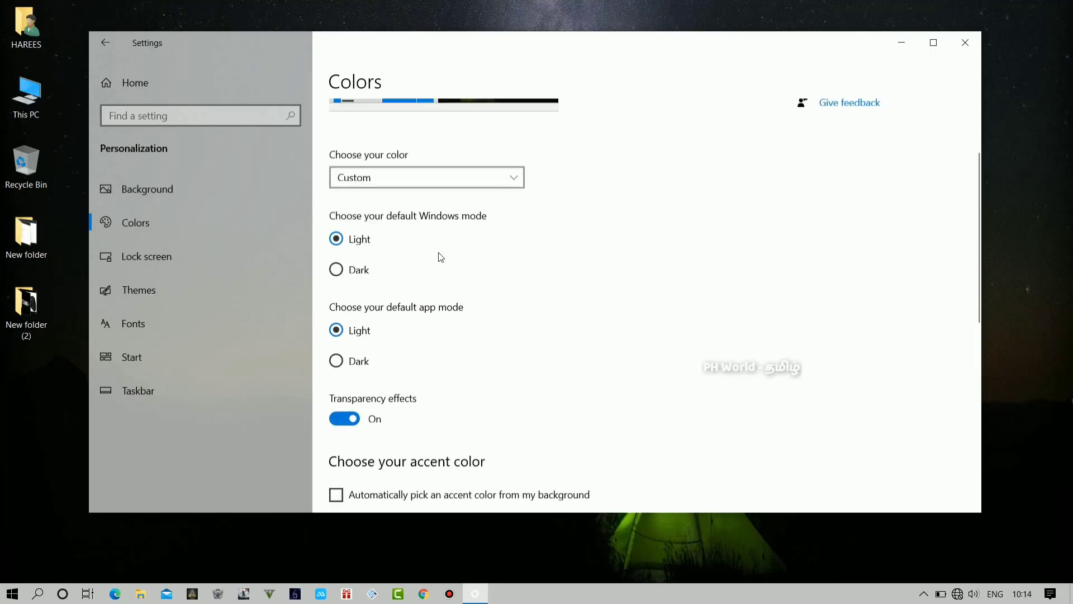
Step: Set the Windows color mode to Dark and turn off transparency effects
click(377, 228)
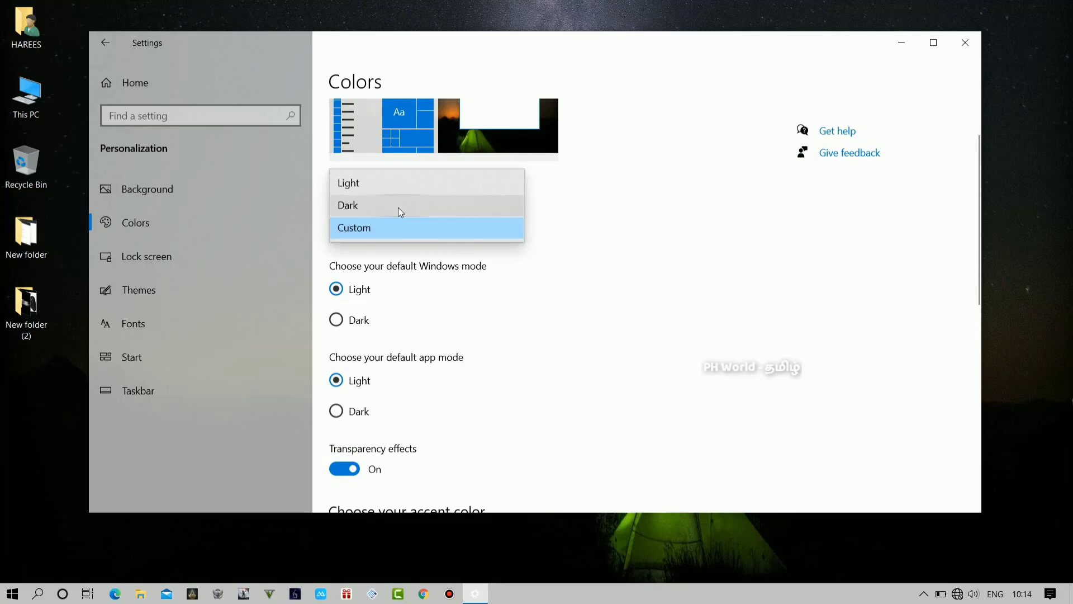
click(398, 208)
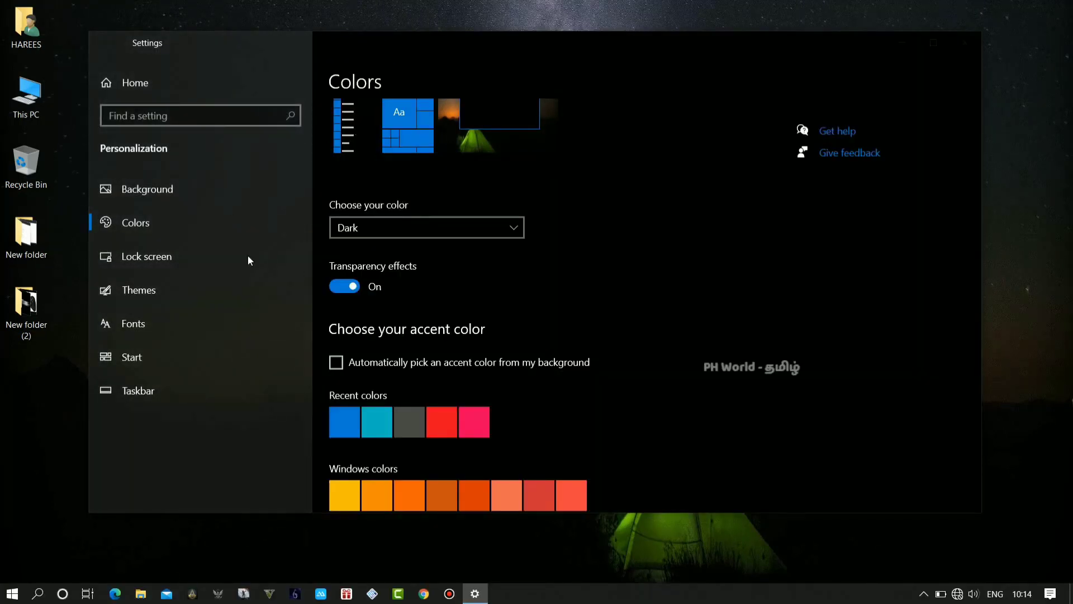
click(353, 287)
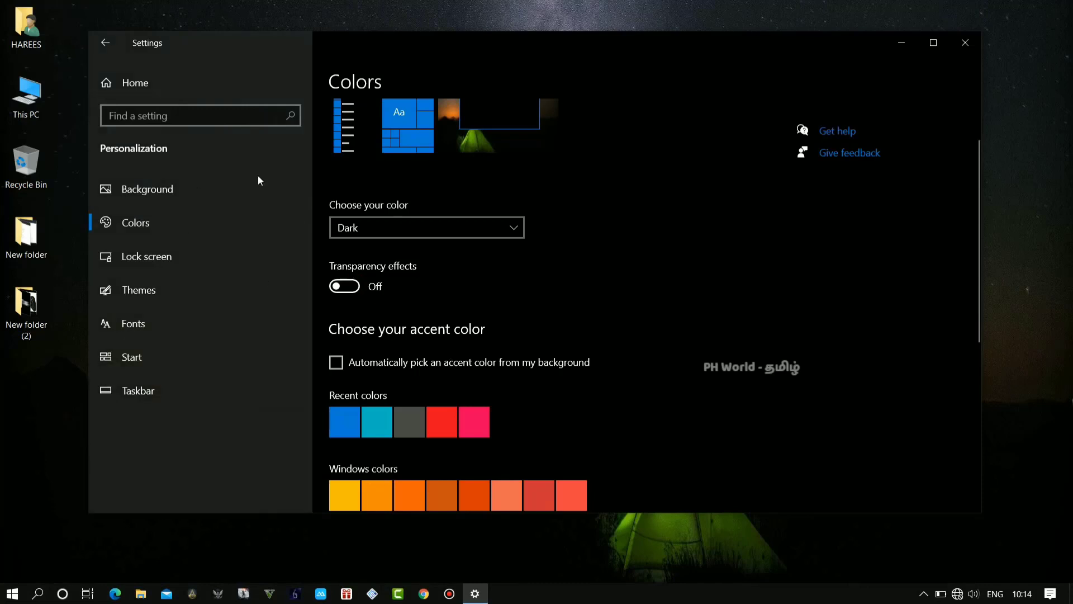
Step: Turn transparency effects on and review the accent color choices and the surfaces they can be shown on
click(367, 287)
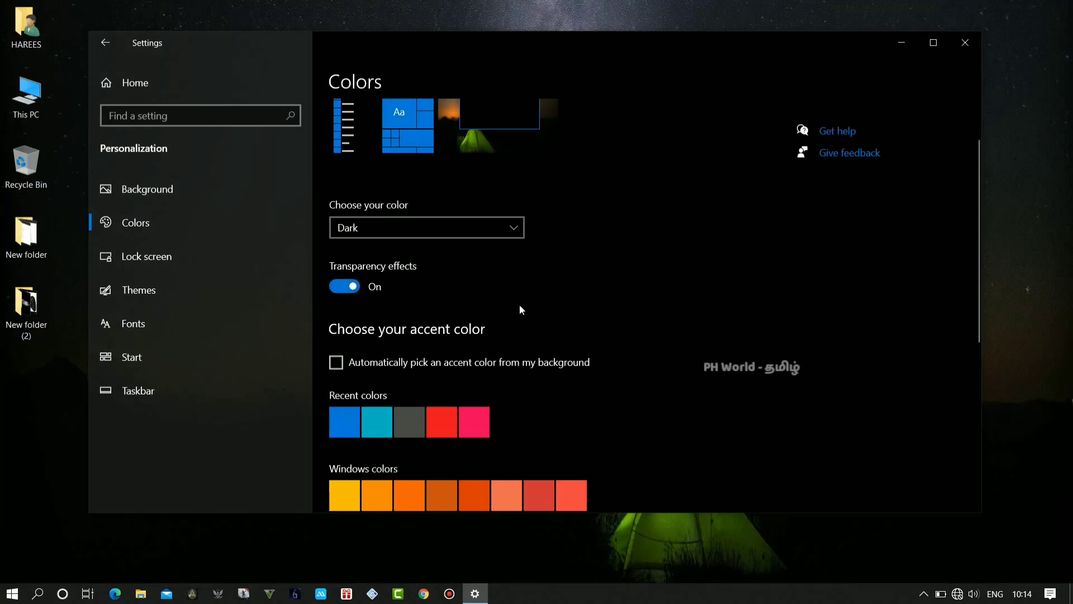
scroll(526, 314, down, 5)
scroll(527, 314, up, 3)
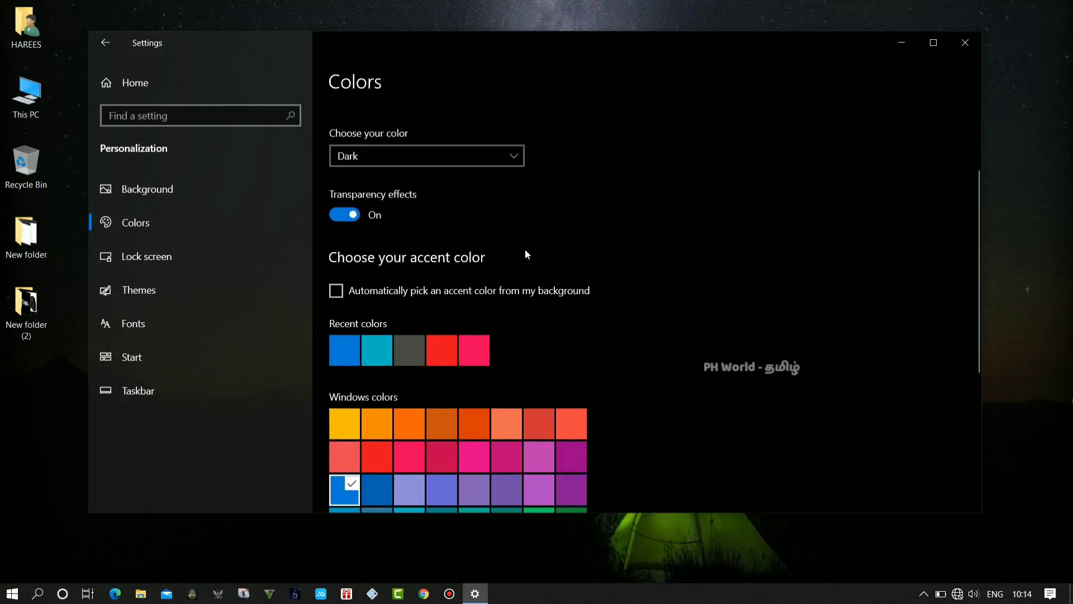
scroll(593, 274, down, 3)
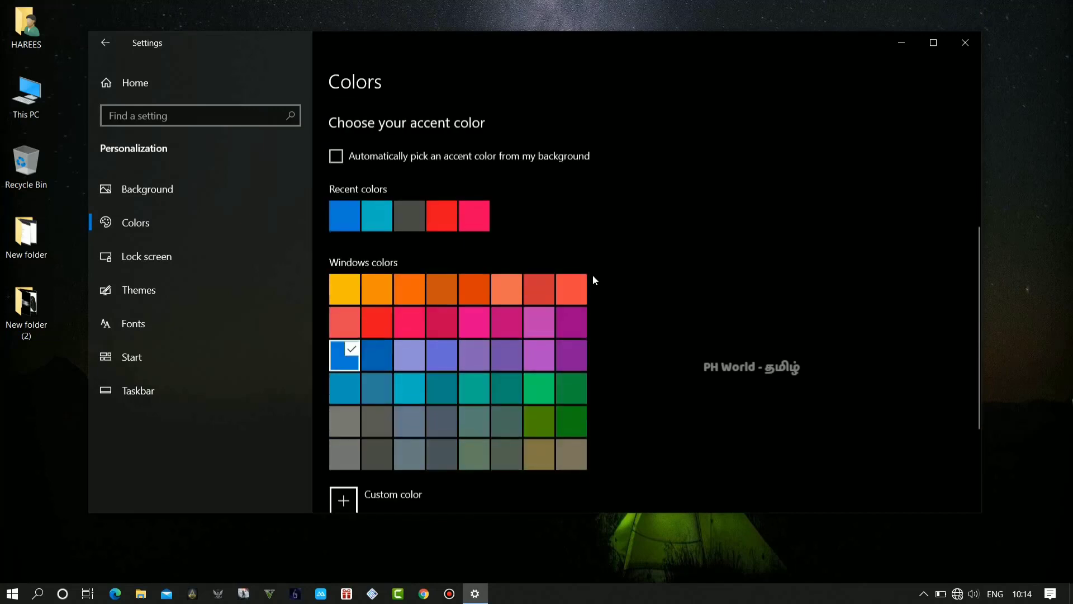
scroll(615, 436, down, 3)
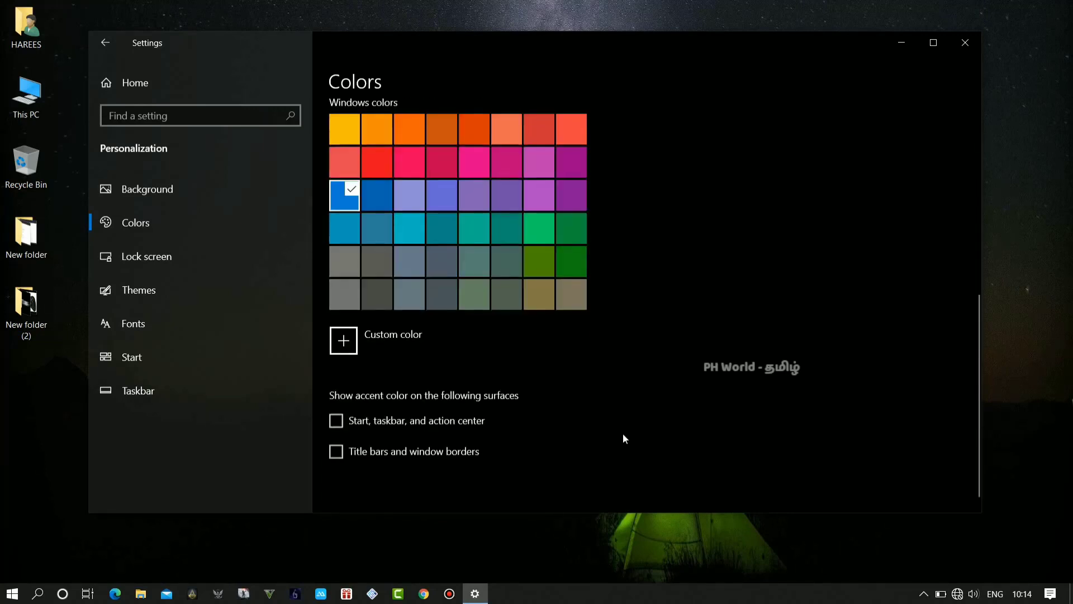
scroll(515, 424, up, 6)
scroll(503, 324, up, 1)
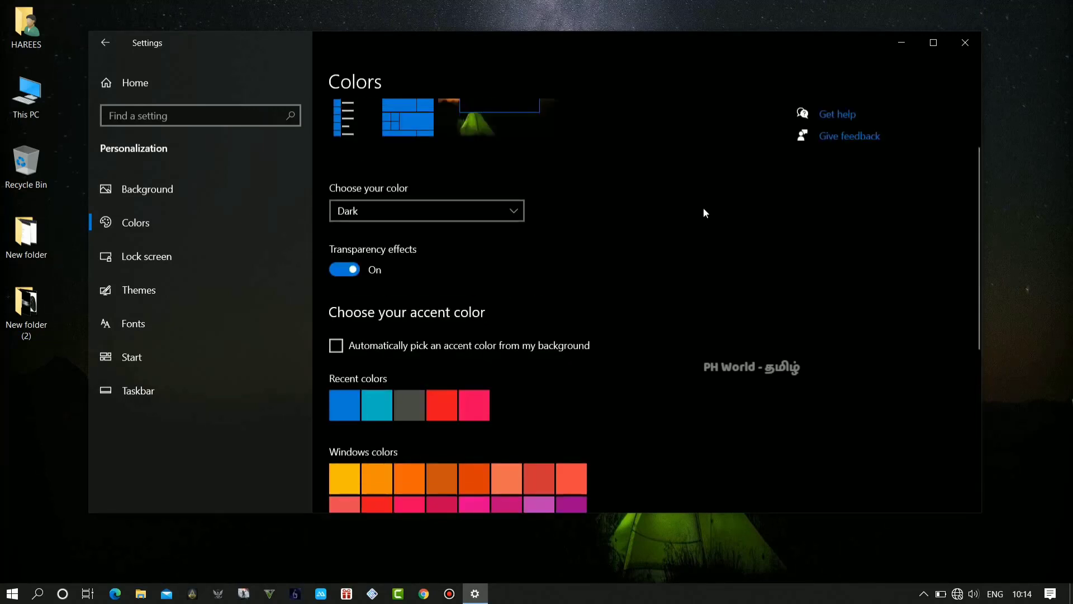
Step: Enable automatic accent color picking from the background and check the effect in the Start menu
click(468, 345)
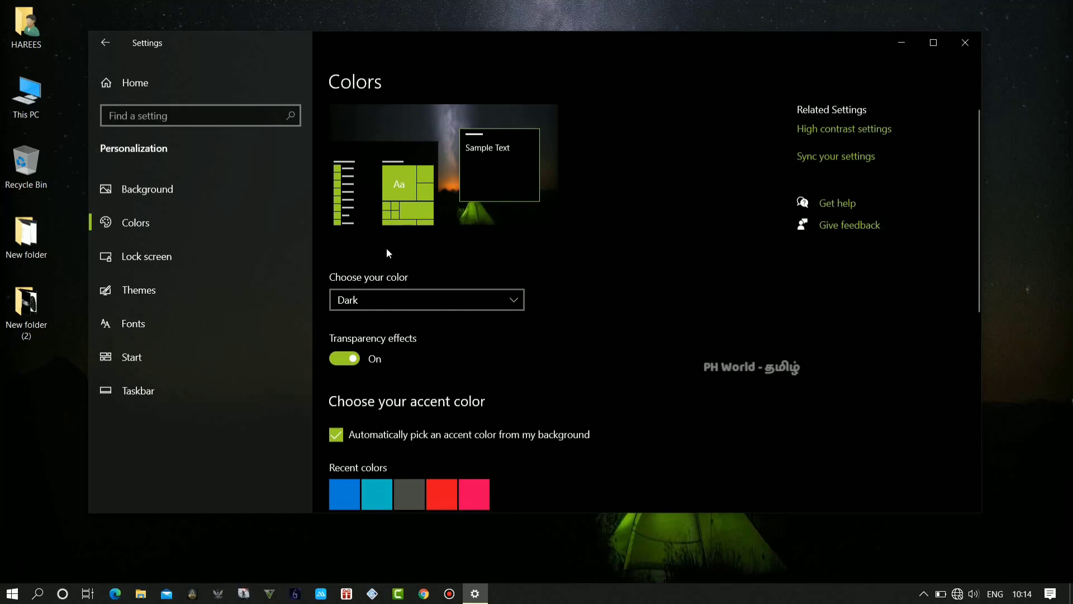
click(12, 595)
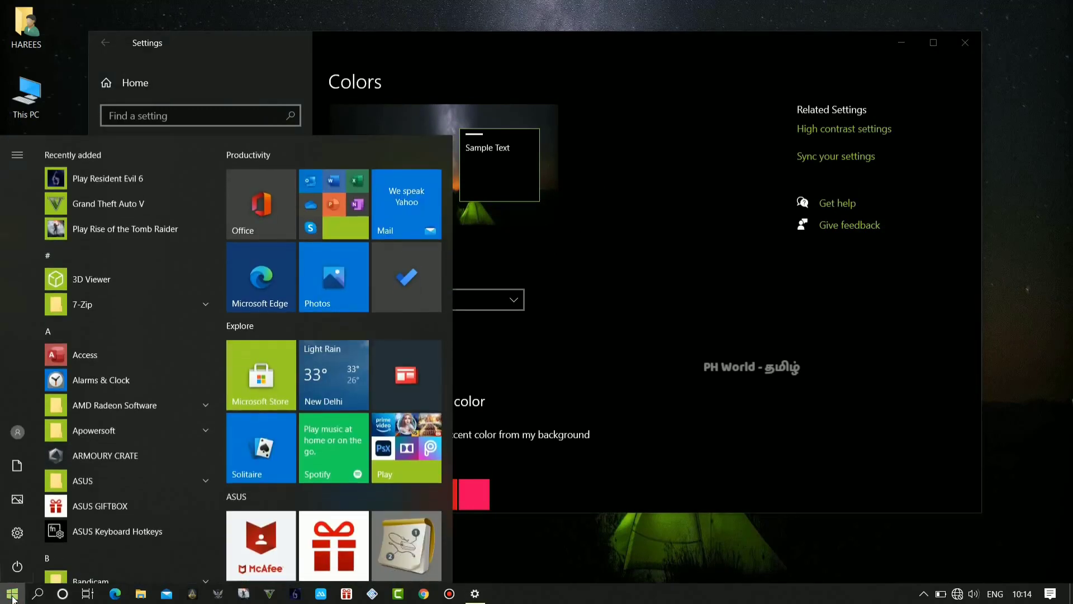
click(13, 596)
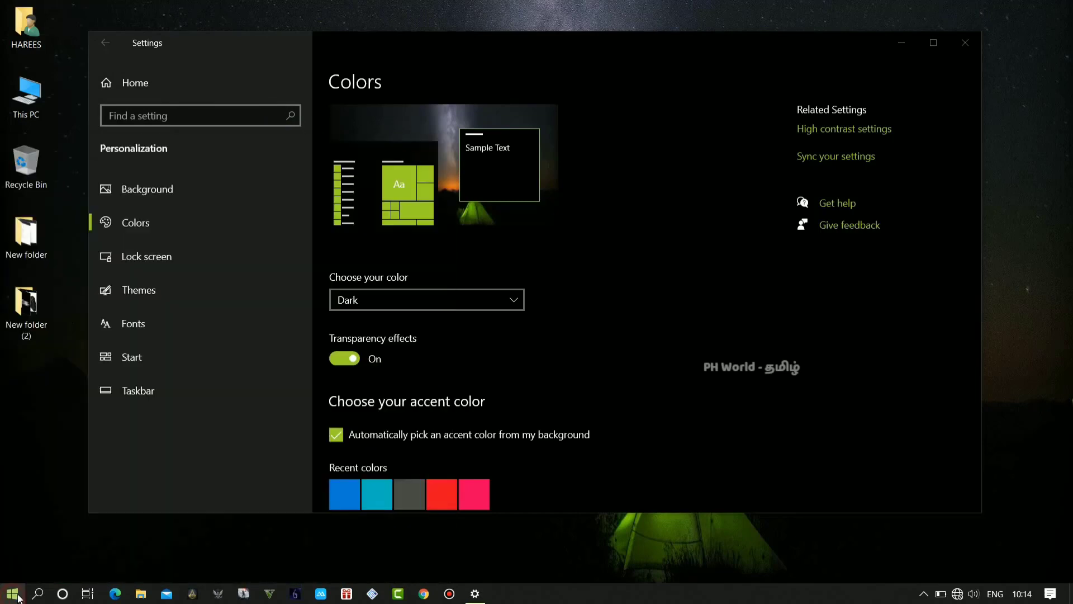
Step: Turn off automatic accent color picking, check the Start menu colors and close the Settings window
click(336, 434)
scroll(615, 368, down, 1)
scroll(614, 369, down, 5)
scroll(593, 306, up, 6)
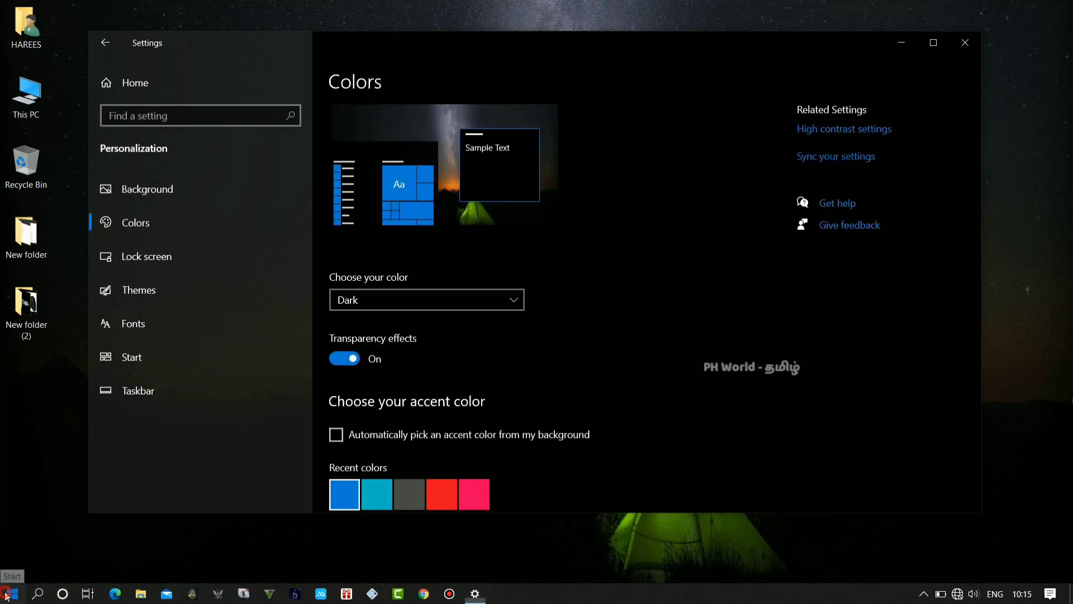
key(super)
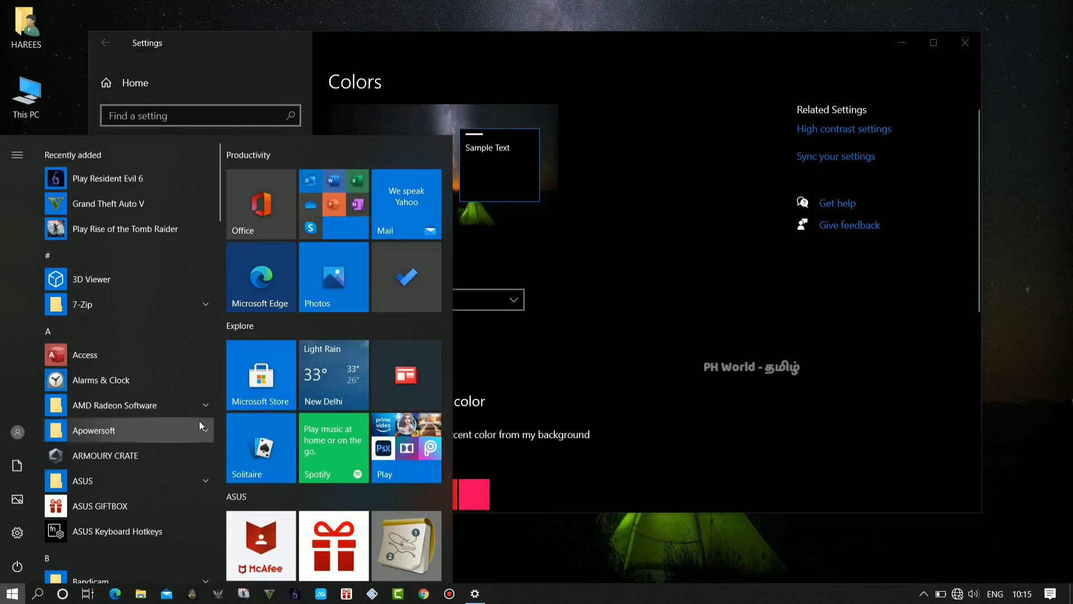
click(618, 355)
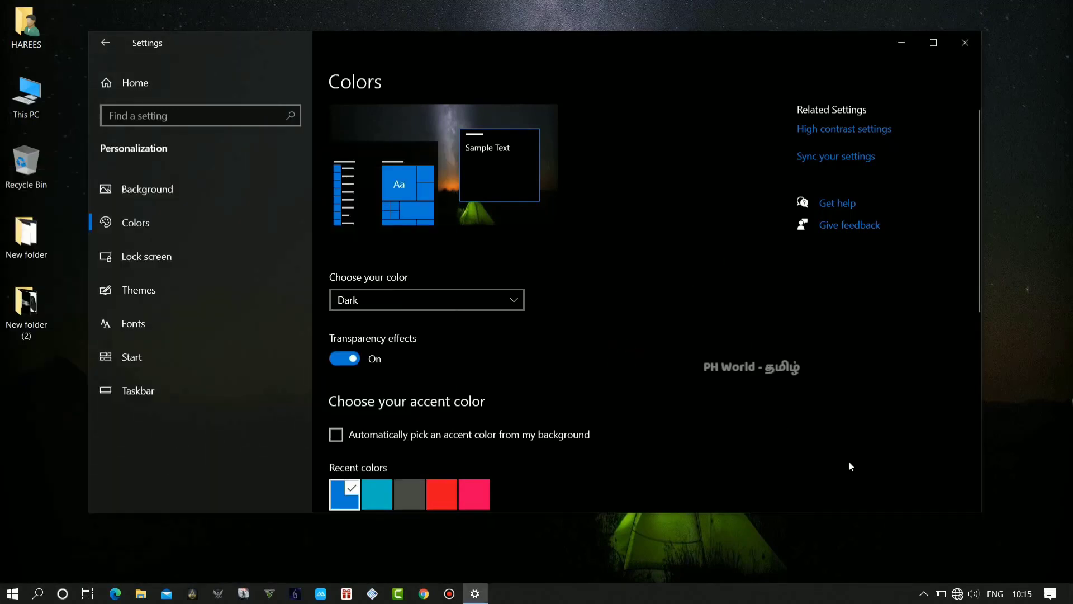
click(959, 43)
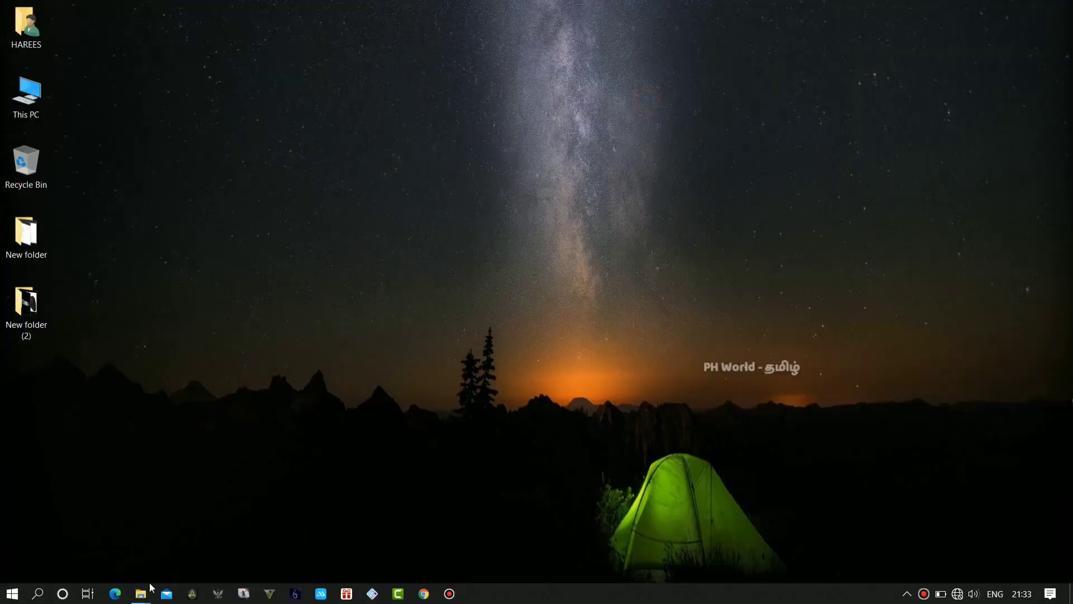
Step: Bring up the open Pictures, user profile, Downloads and Documents folder windows on the desktop
mouse_move(140, 594)
click(98, 539)
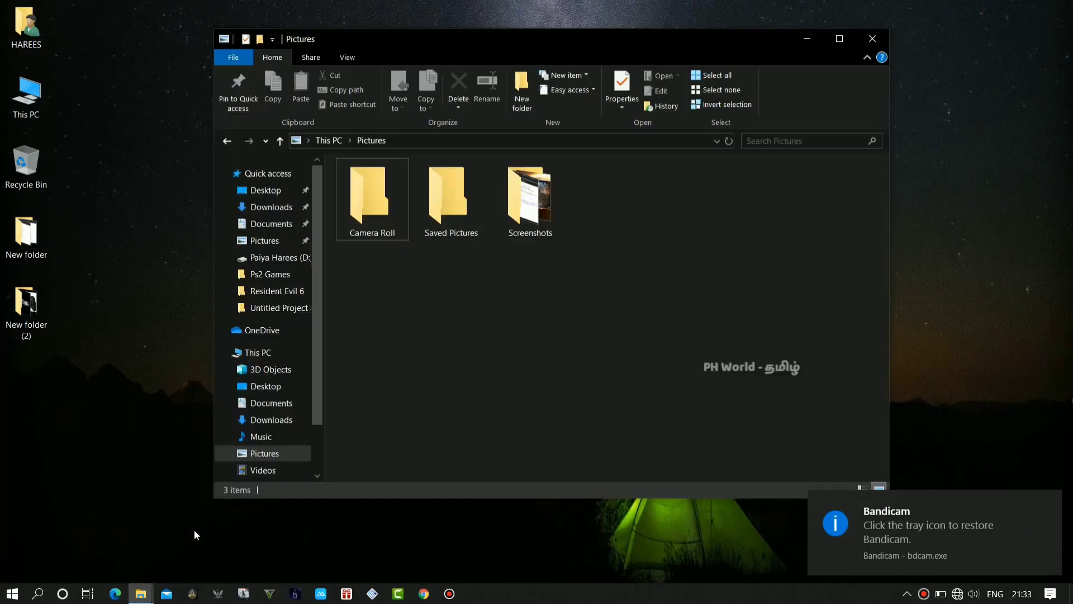
click(187, 522)
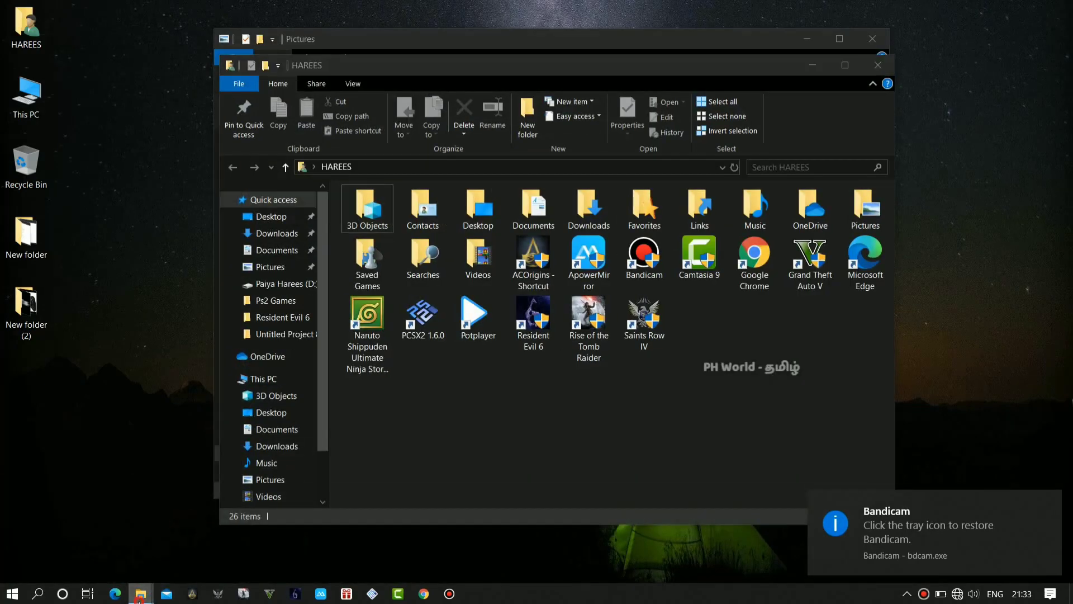
click(287, 527)
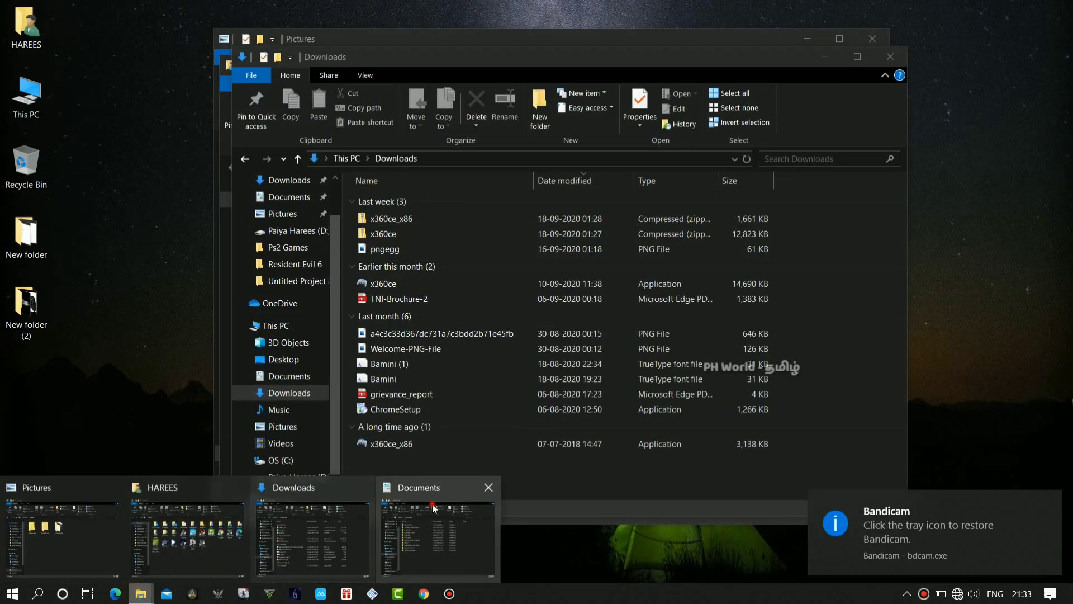
click(436, 534)
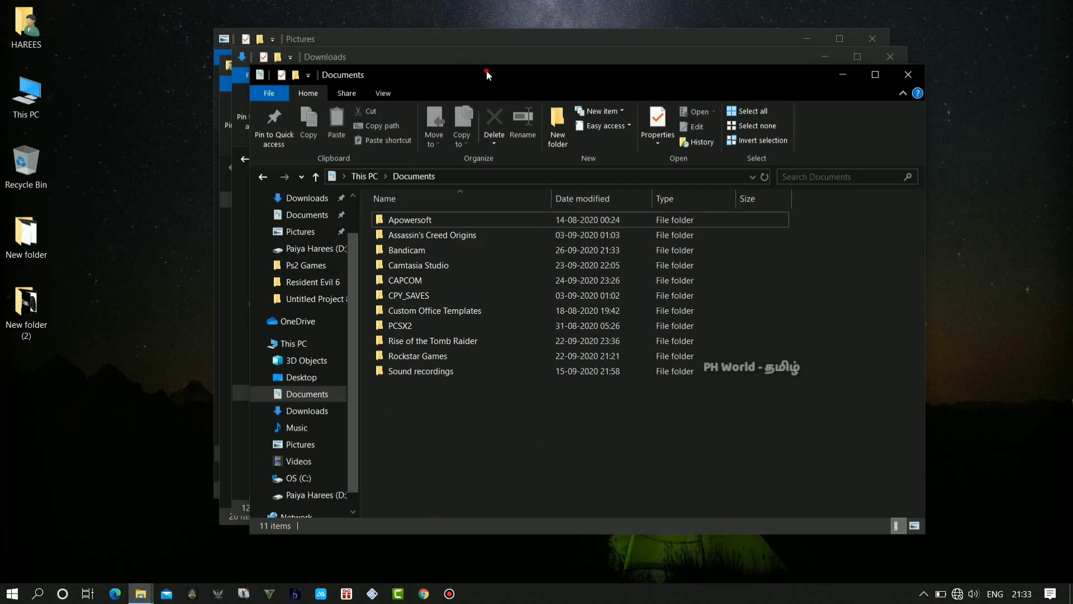
Step: Spread the Documents, Downloads and Pictures folder windows apart across the desktop
drag(486, 70, 523, 97)
drag(478, 63, 413, 52)
drag(496, 32, 676, 18)
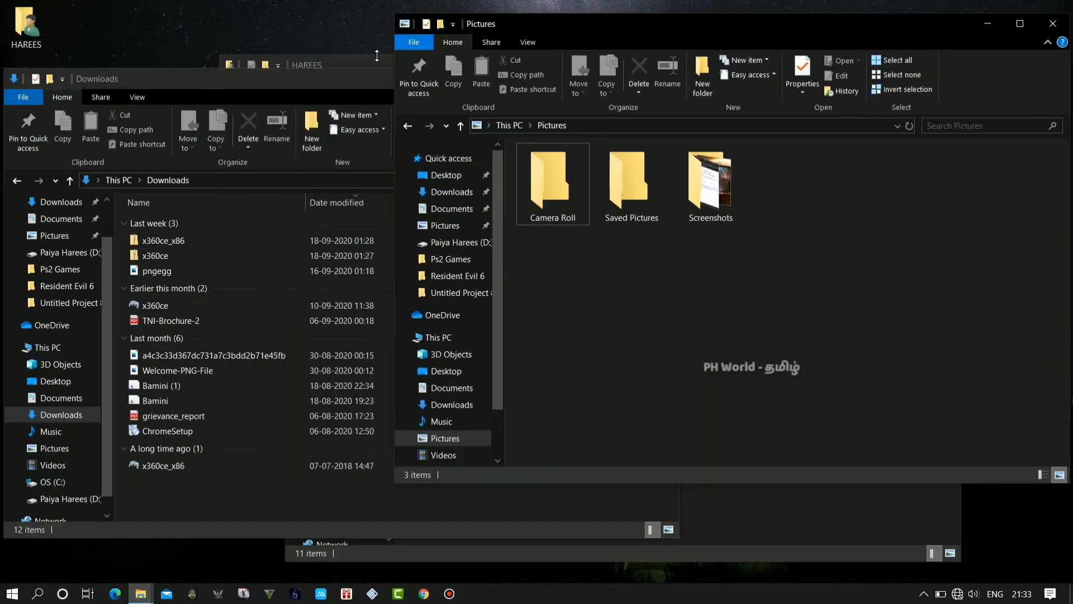
Step: Shake the user profile folder window to minimize all other windows, and shake it again to restore them
drag(372, 65, 302, 37)
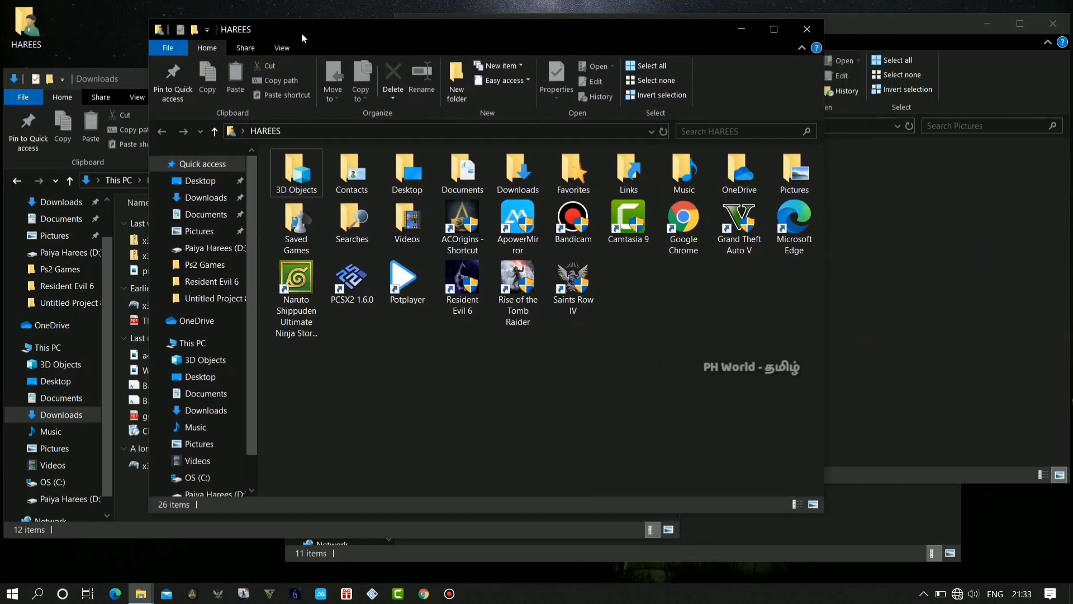
drag(390, 32, 579, 55)
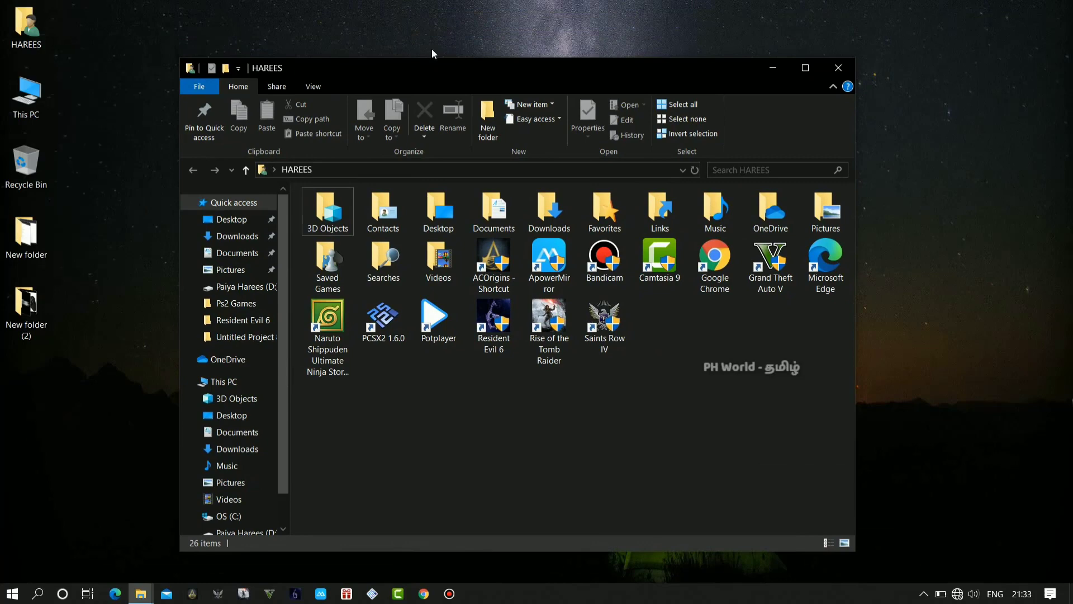
drag(499, 66, 536, 67)
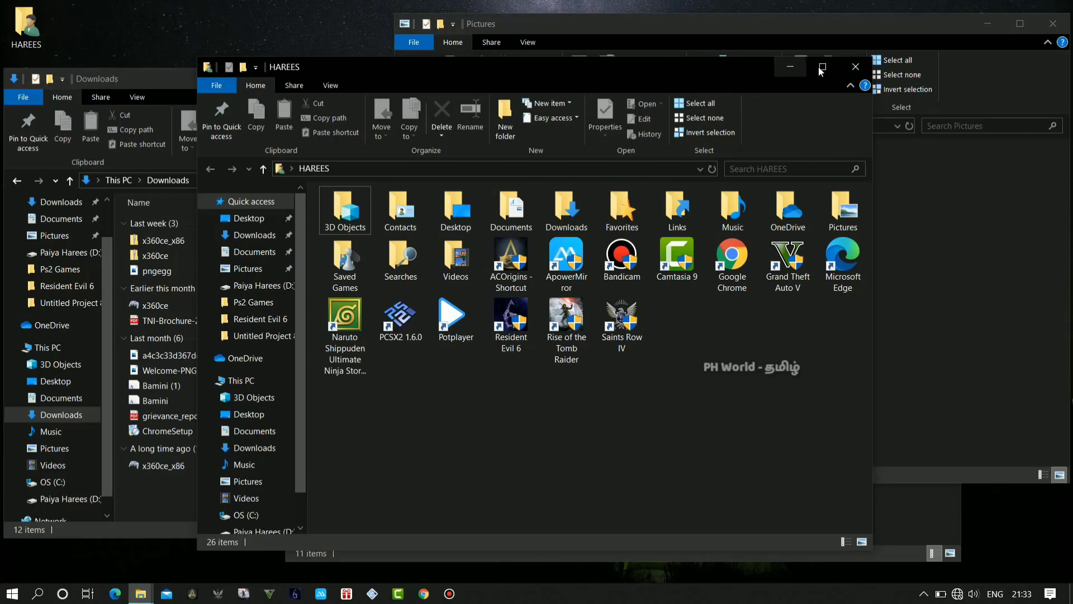
Step: Close the user profile, Pictures, Downloads and Documents folder windows
click(856, 66)
click(1062, 27)
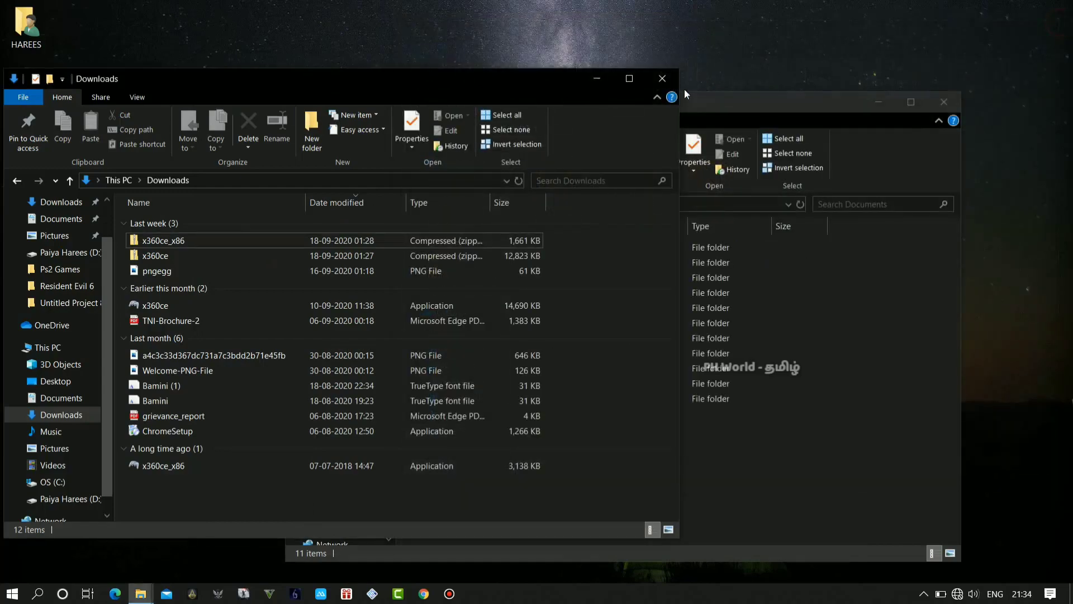
click(663, 81)
click(944, 101)
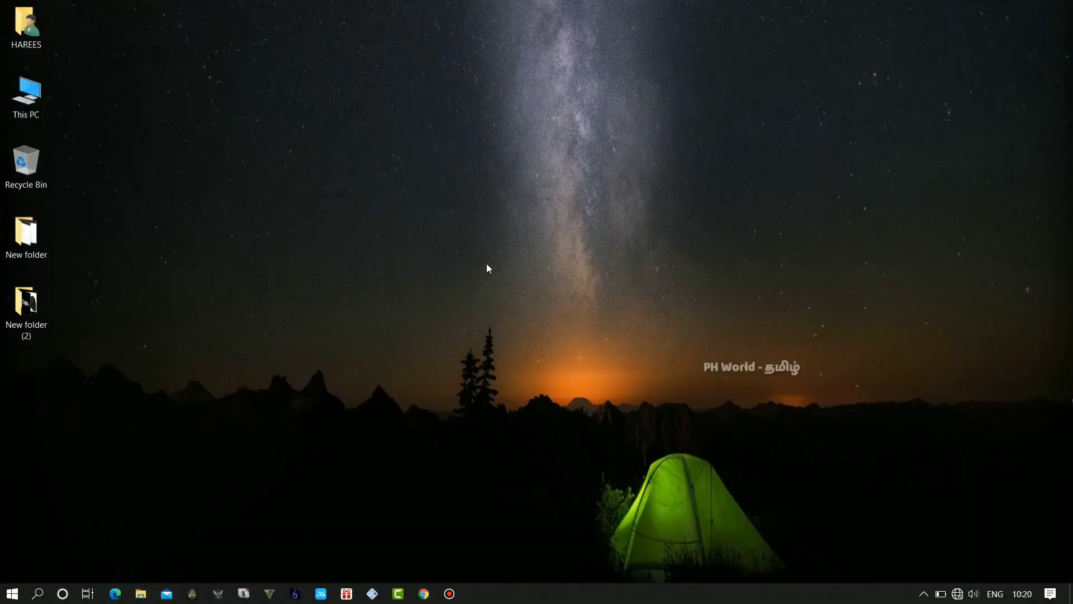
Step: Open the taskbar clock's calendar and browse the months back to June 2020 and forward into 2021
click(1024, 596)
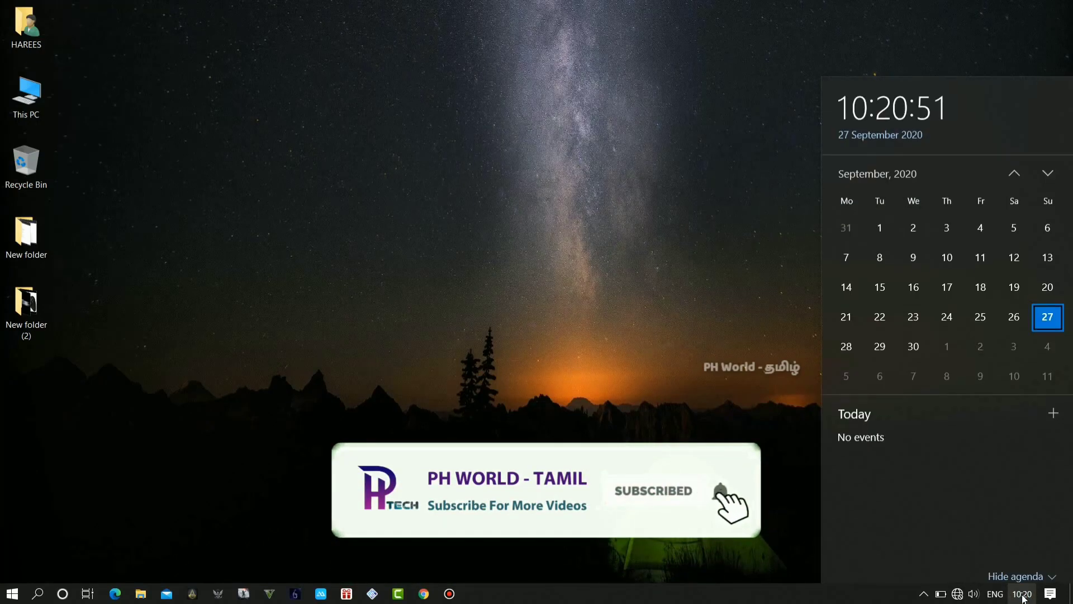
click(1014, 164)
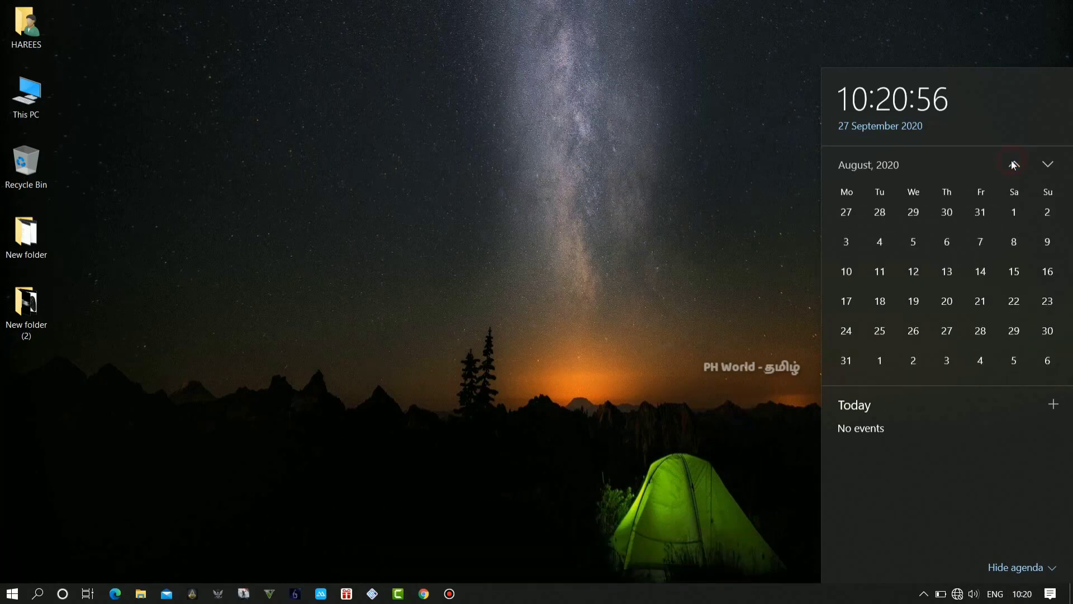
click(1014, 164)
click(1014, 164)
click(1048, 165)
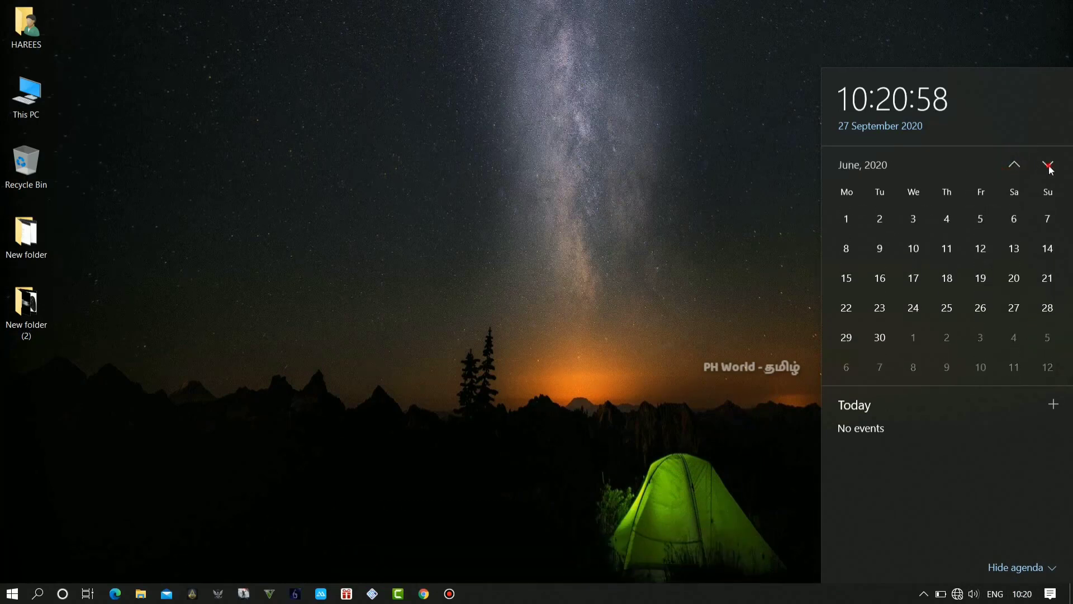
click(1049, 166)
click(1049, 165)
click(1049, 165)
click(1048, 166)
click(1049, 166)
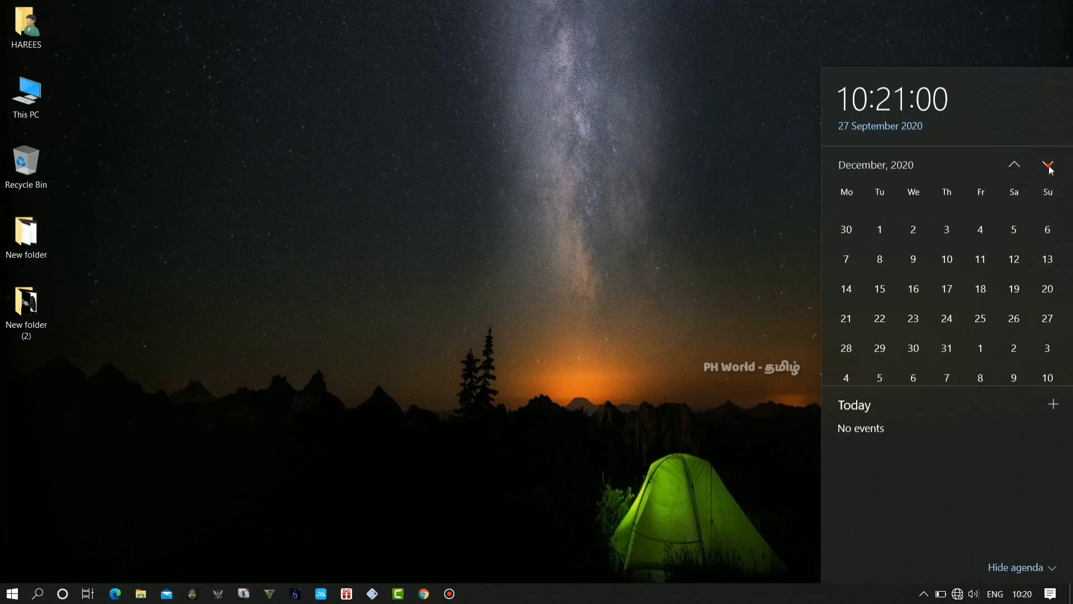
click(1049, 165)
click(1049, 166)
click(1049, 165)
click(1049, 165)
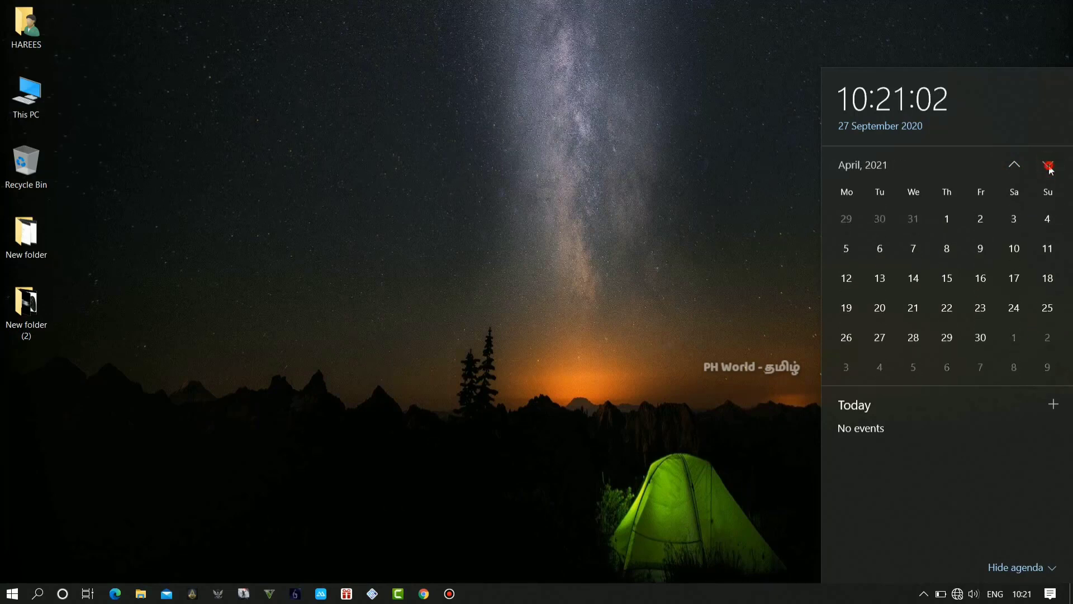
click(1049, 165)
click(1049, 166)
click(1049, 165)
Step: Select 19 June 2021 in the taskbar calendar and start a new event for that day
click(1014, 164)
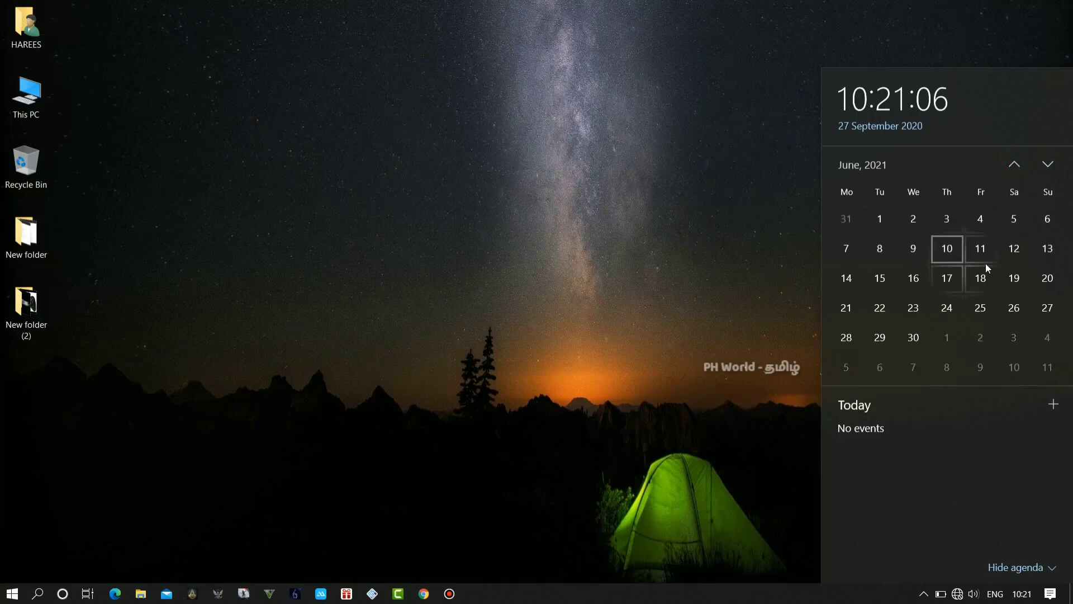
click(1014, 281)
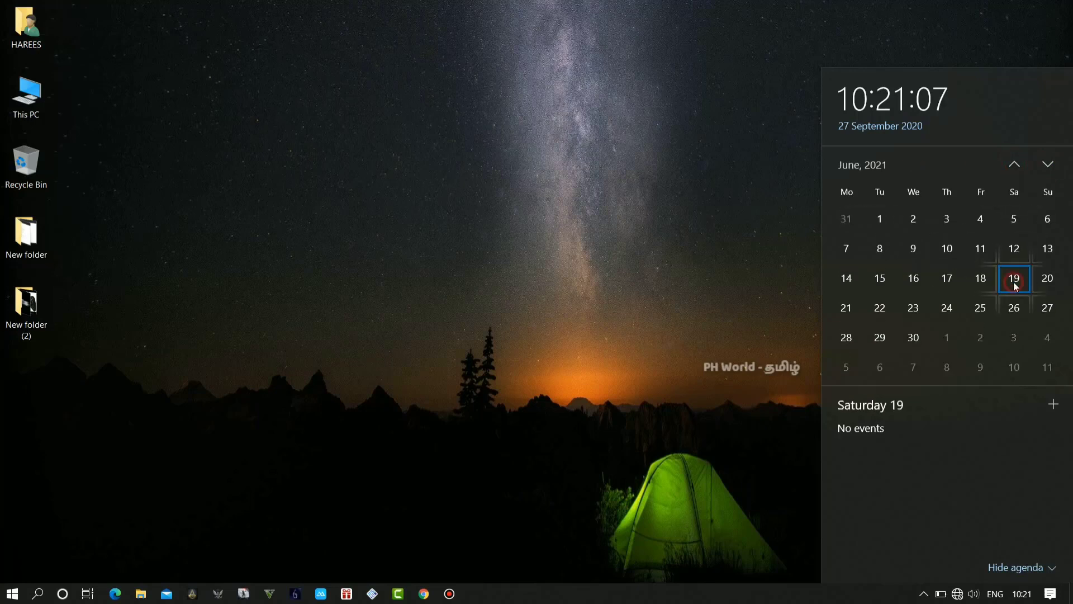
click(1055, 409)
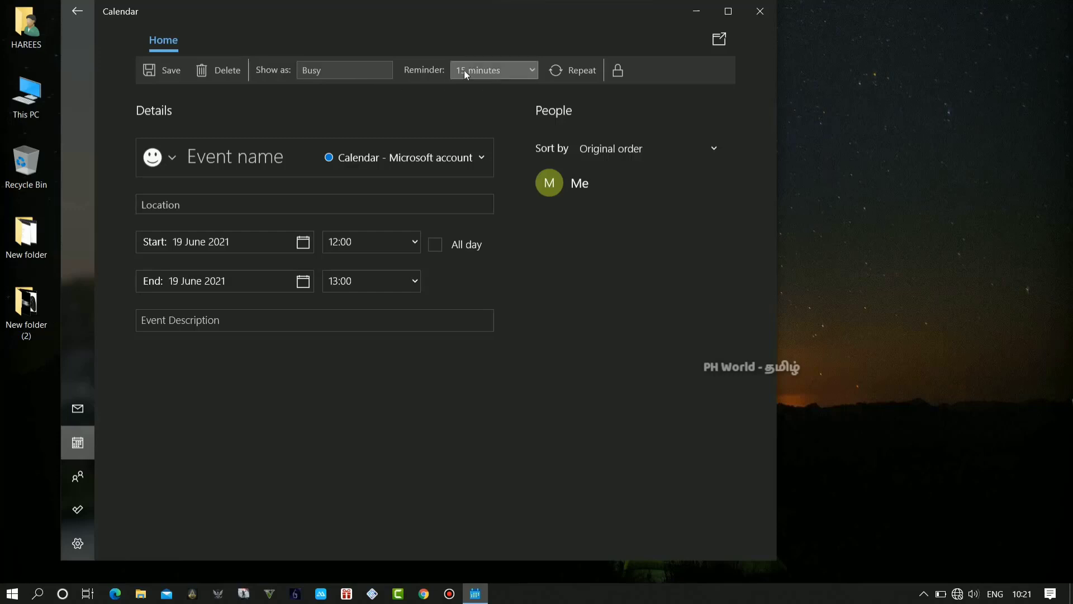
Step: Name the event "My B'day" and review the available reminder times and the sort options for people
click(531, 71)
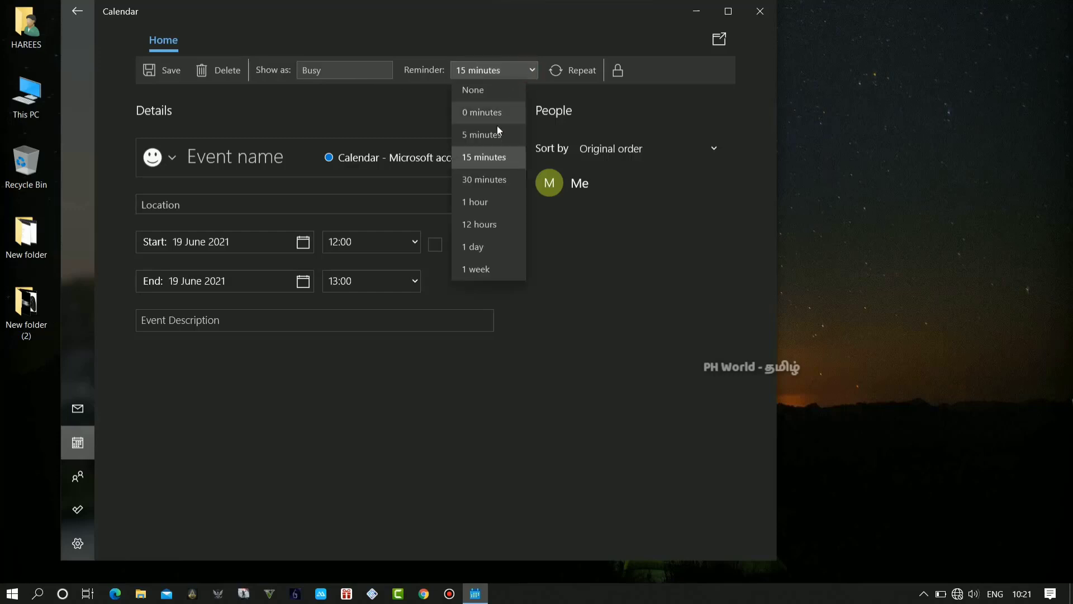
click(531, 74)
click(205, 159)
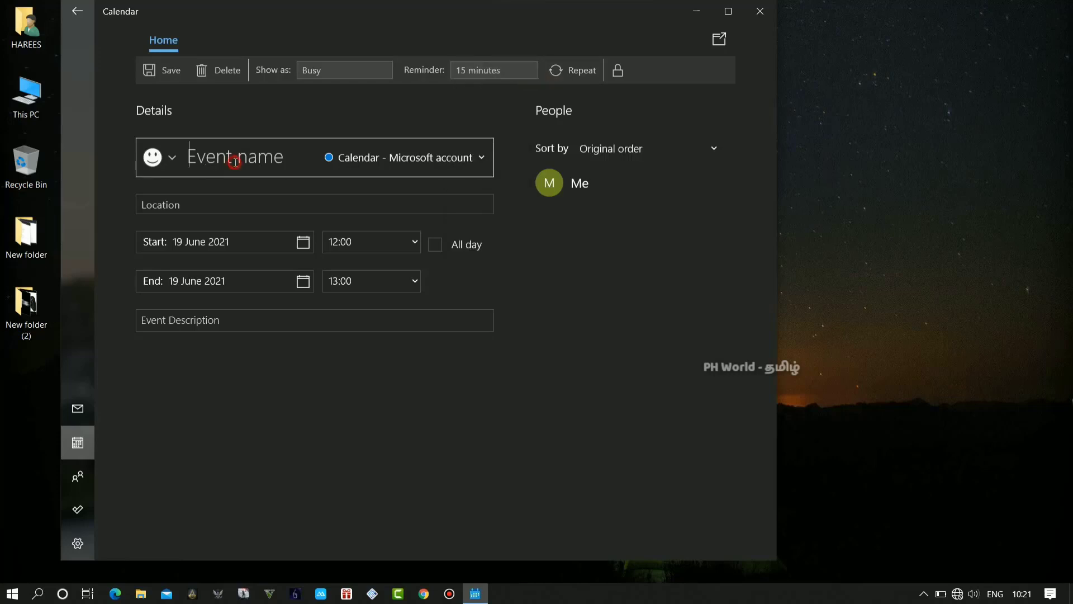
text(My B)
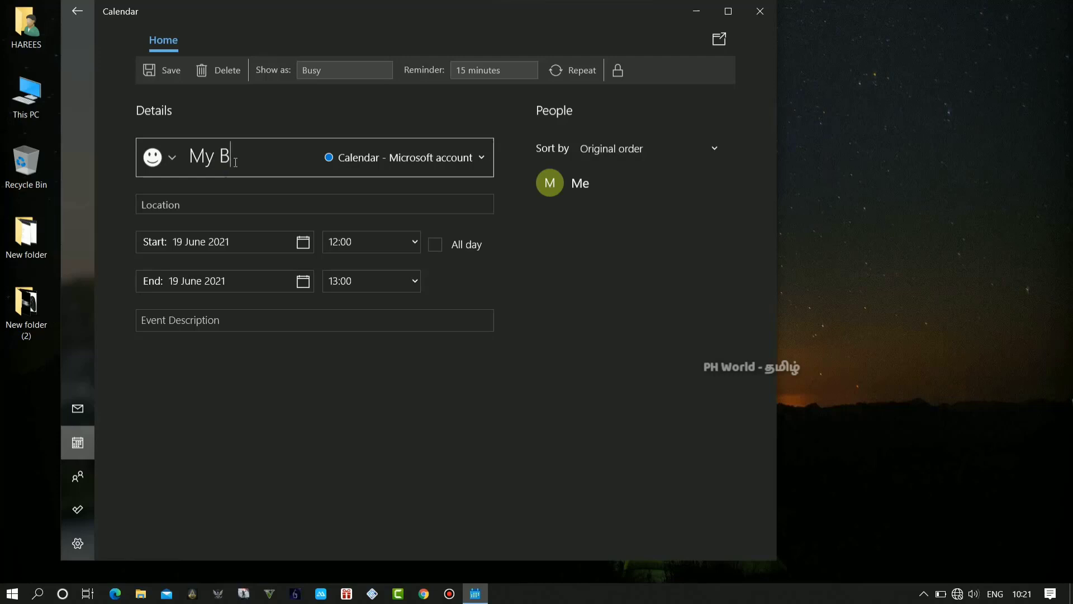
text('day)
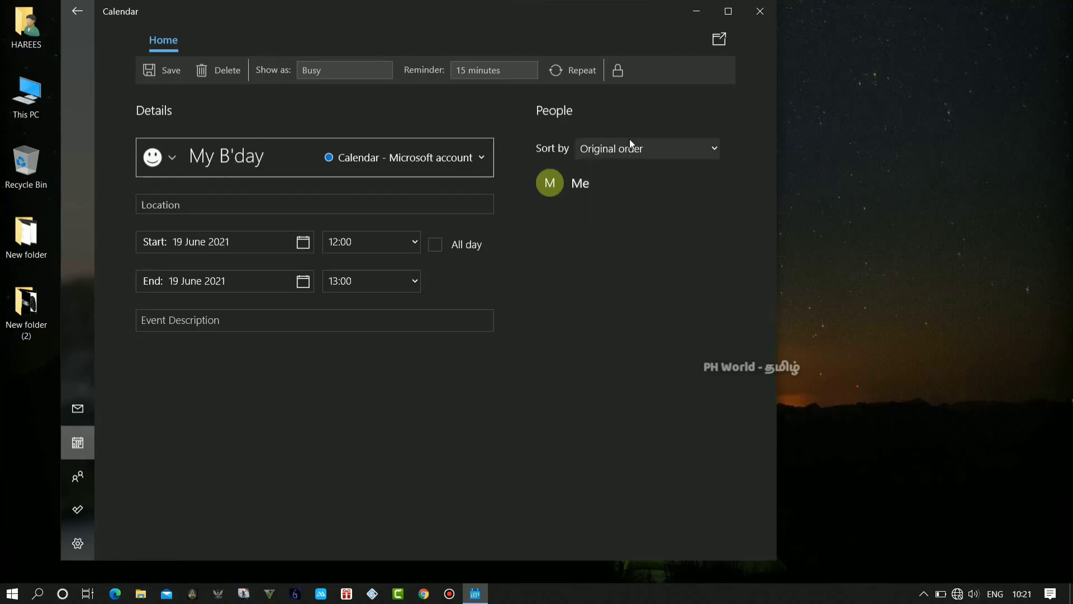
click(624, 157)
click(609, 151)
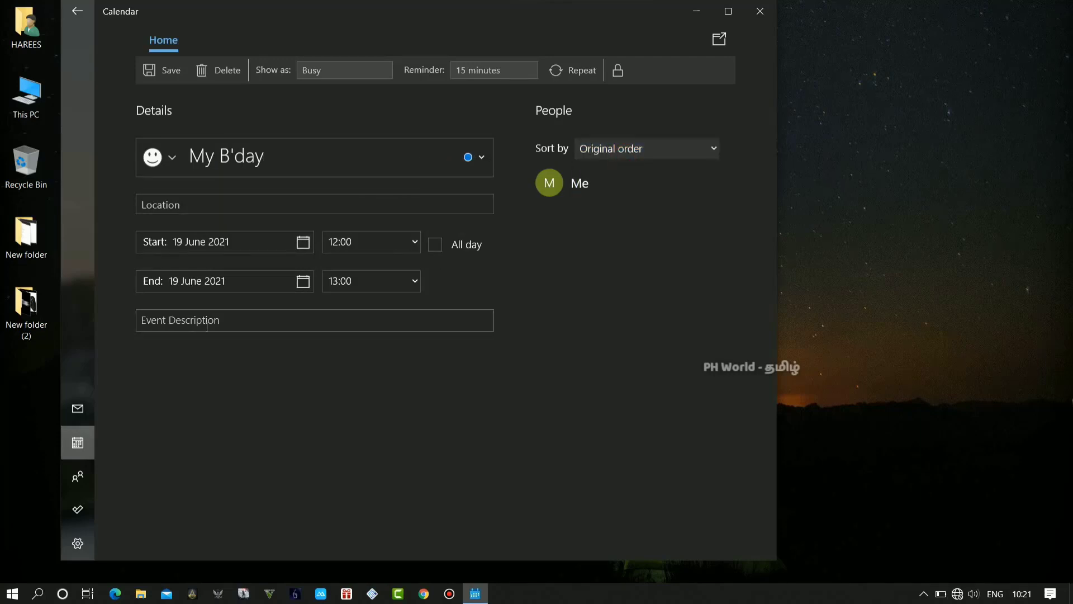
Step: Close the Calendar window containing the "My B'day" event
click(227, 319)
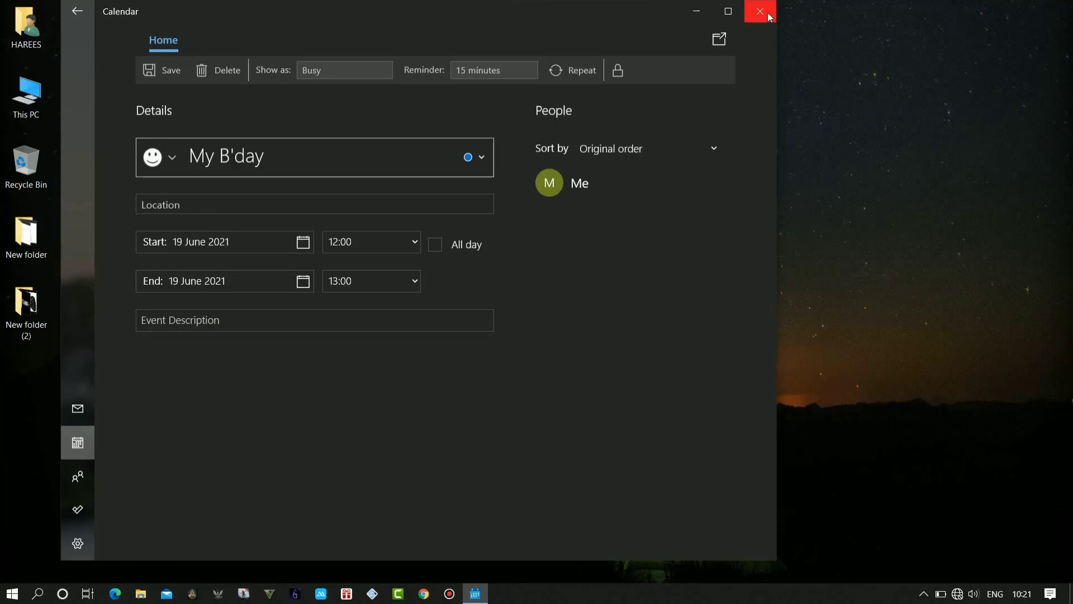
click(760, 12)
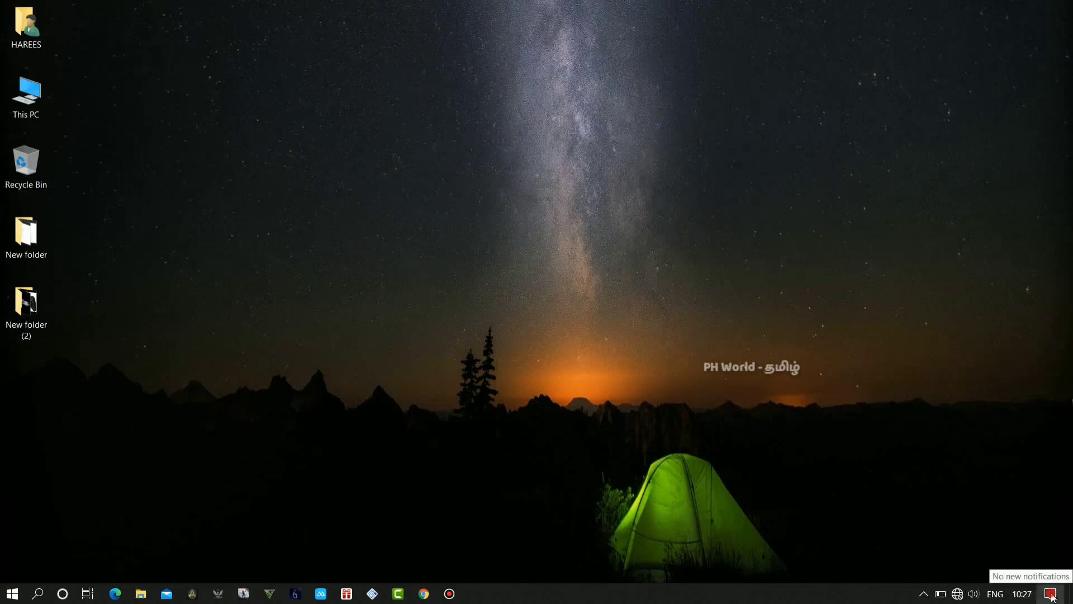
Step: Review the notifications in the action center, including the additional Windows Security ones, and clear them all
click(1051, 594)
scroll(948, 282, down, 3)
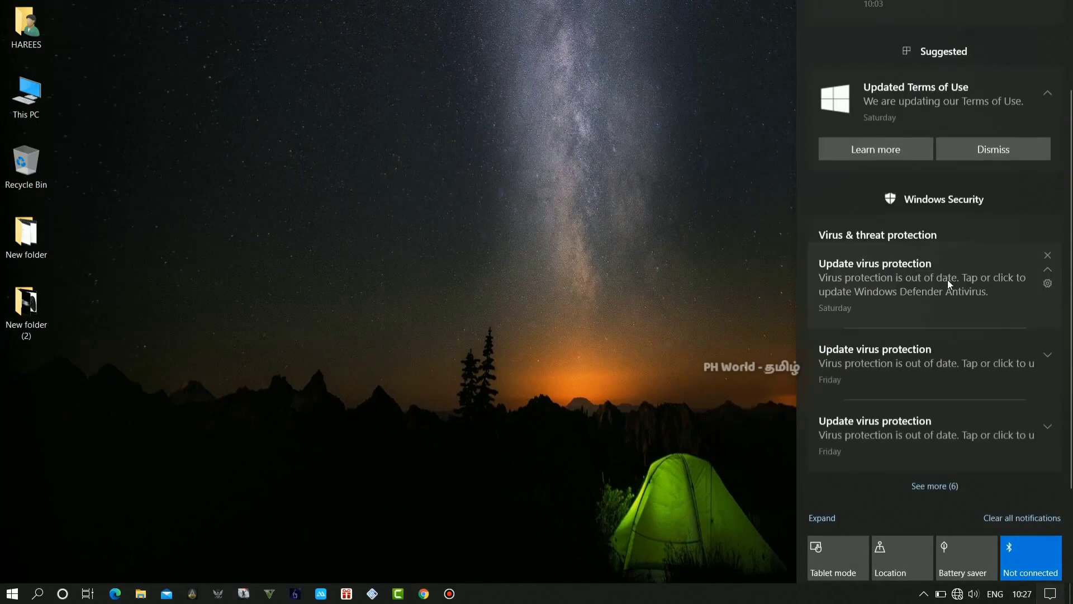
click(939, 487)
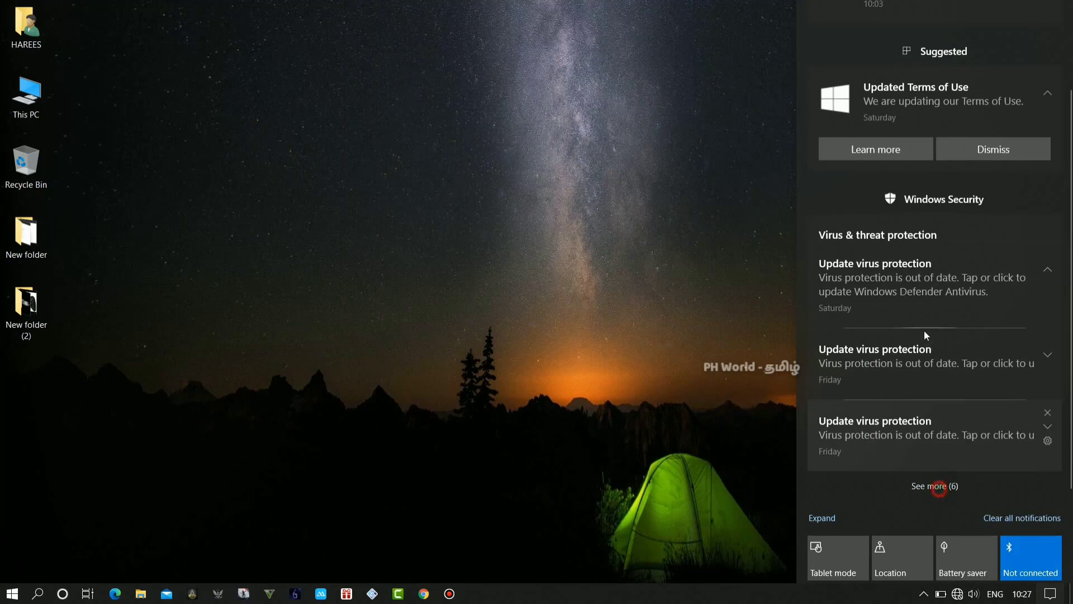
scroll(905, 327, down, 5)
scroll(907, 400, up, 10)
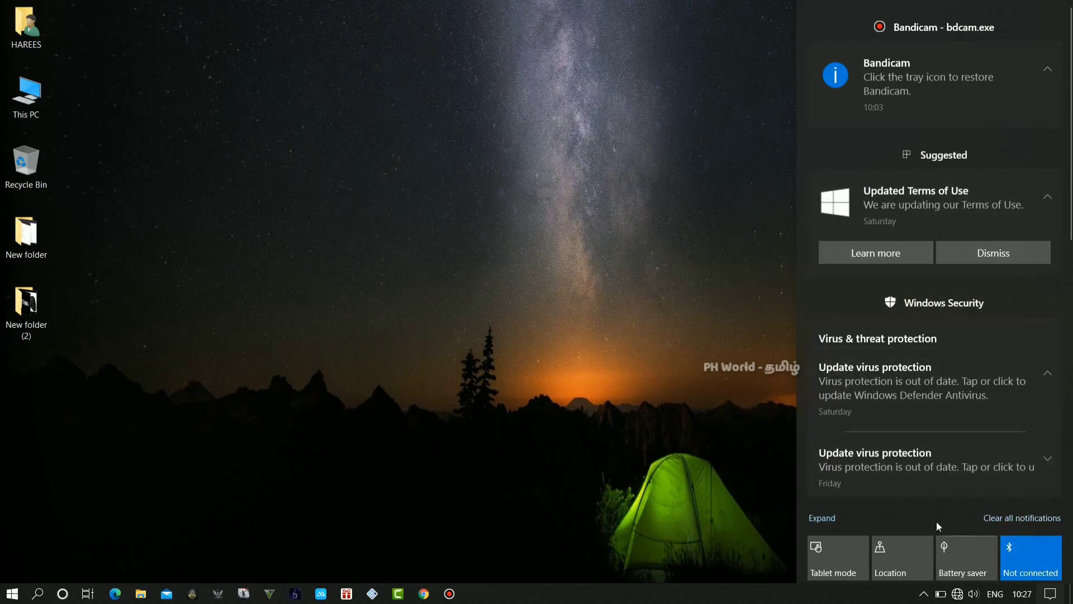
click(1002, 518)
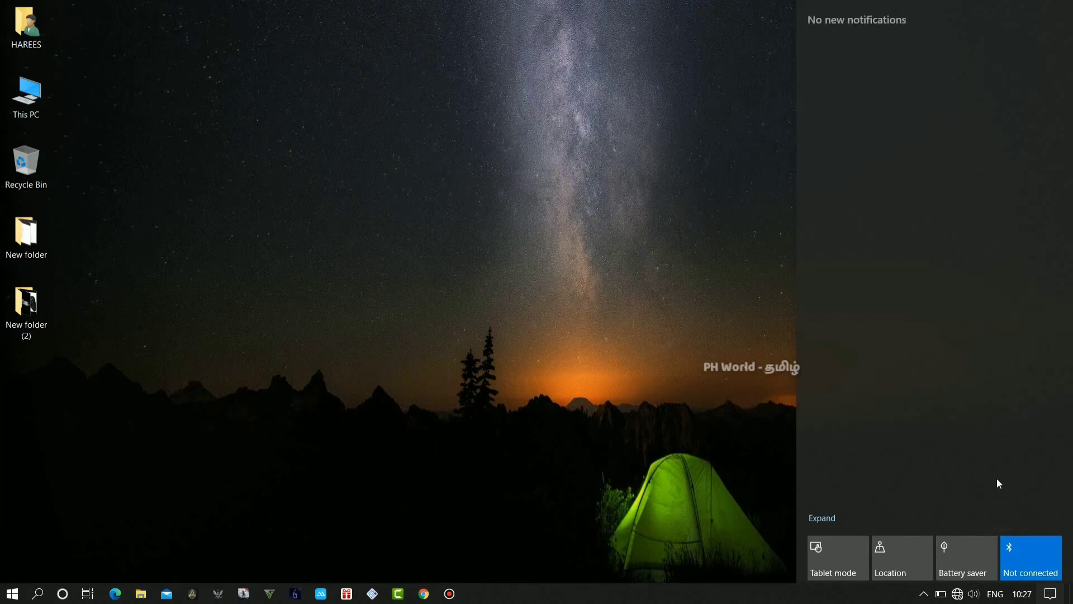
click(1051, 594)
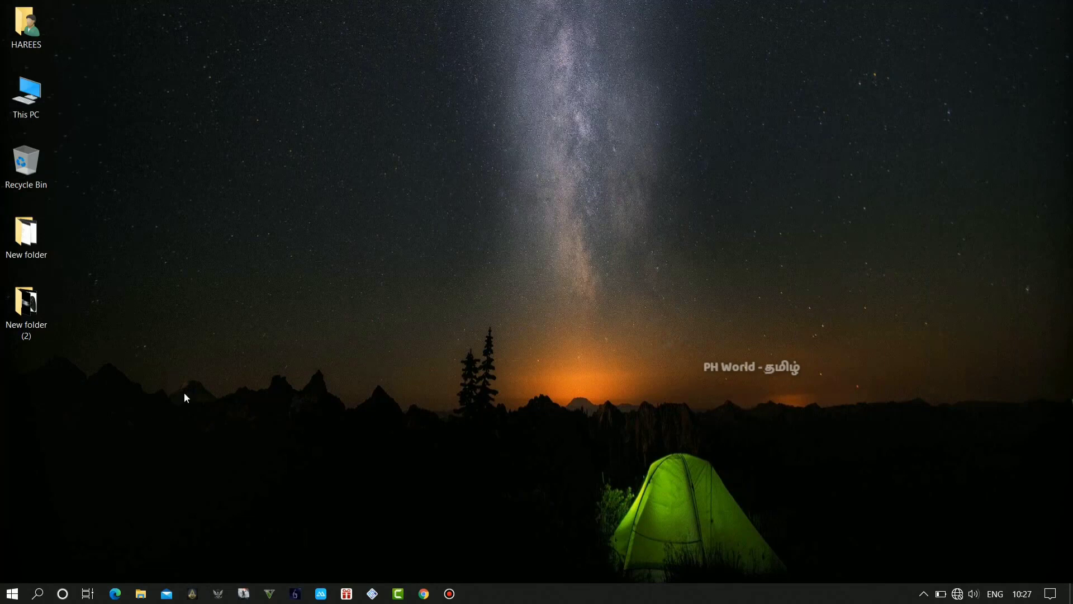
Step: Open the Notifications & actions page of the System settings
click(16, 596)
click(12, 531)
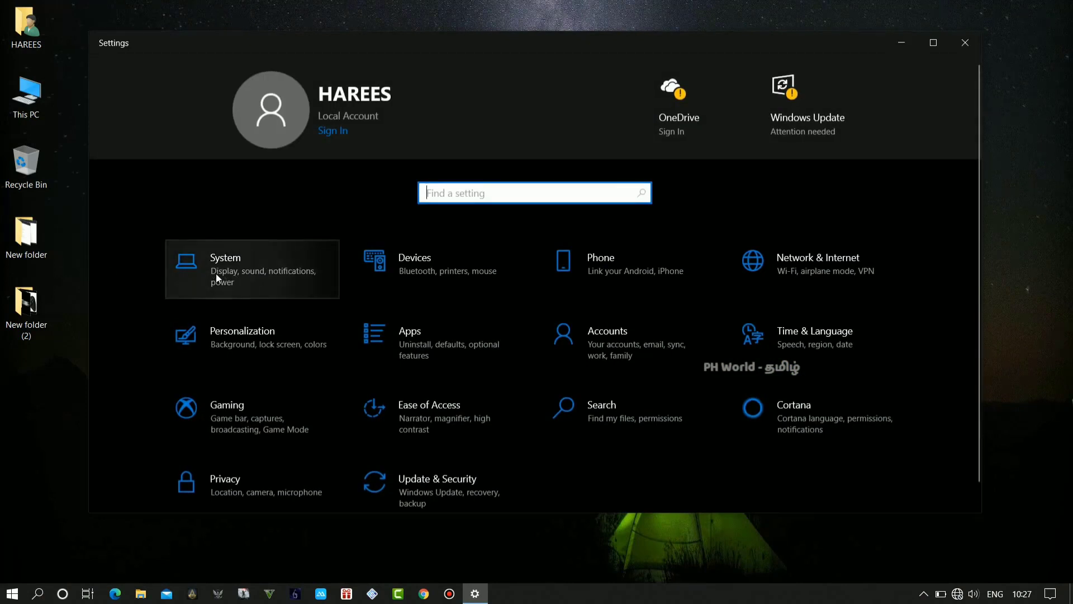
click(253, 272)
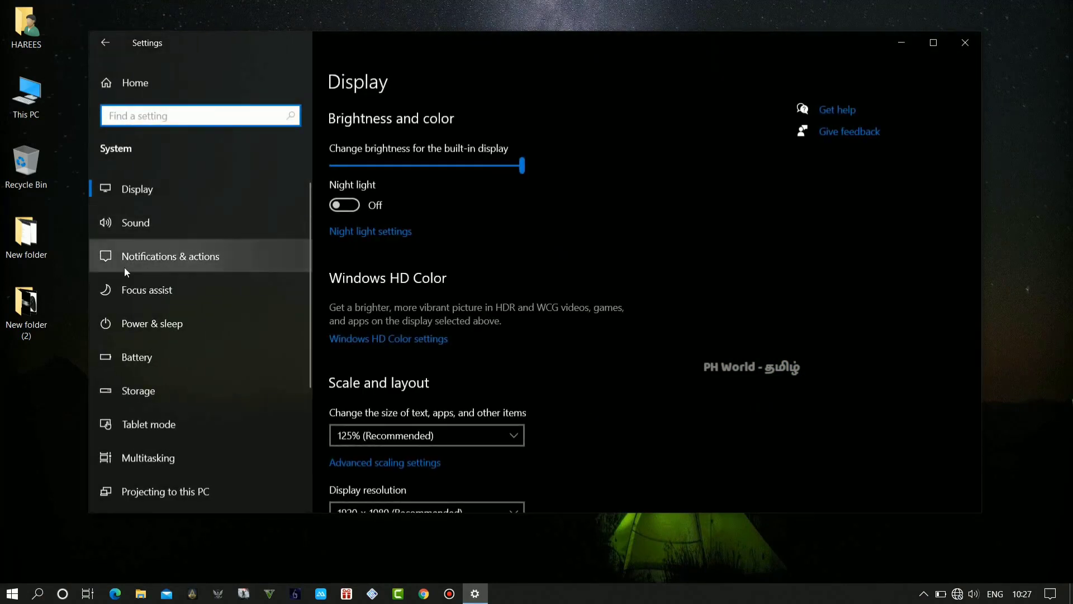
click(175, 257)
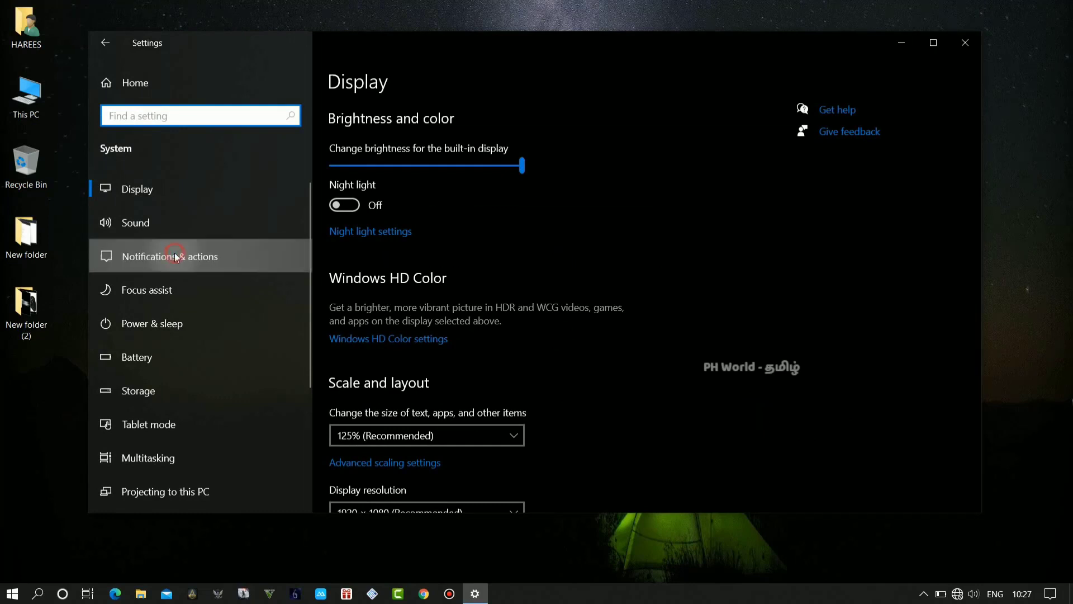
scroll(471, 168, down, 3)
scroll(419, 173, up, 1)
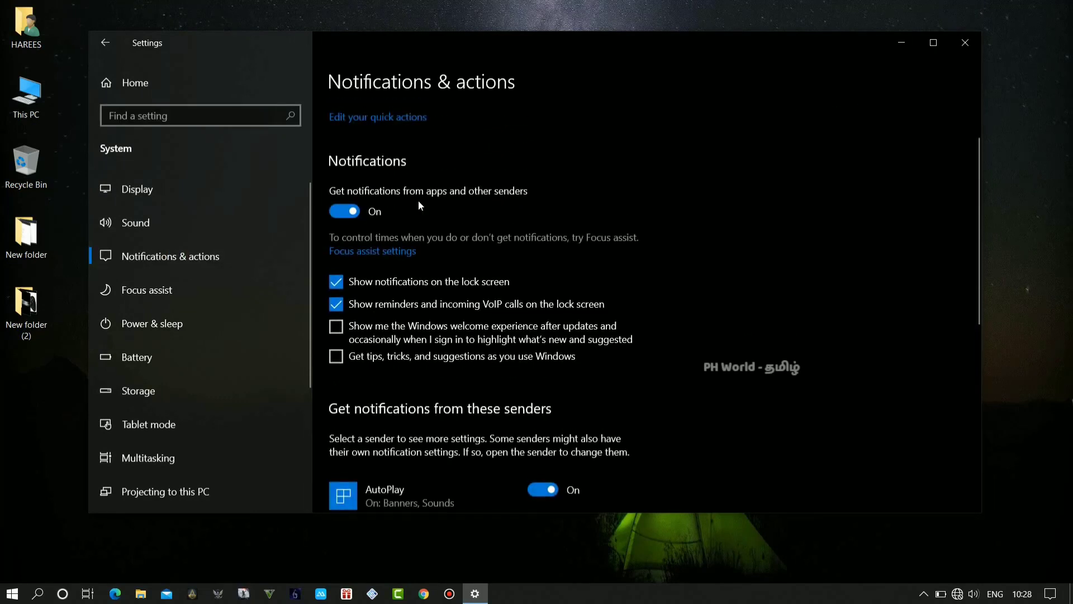
Step: Turn notifications from apps and other senders off and back on
click(352, 217)
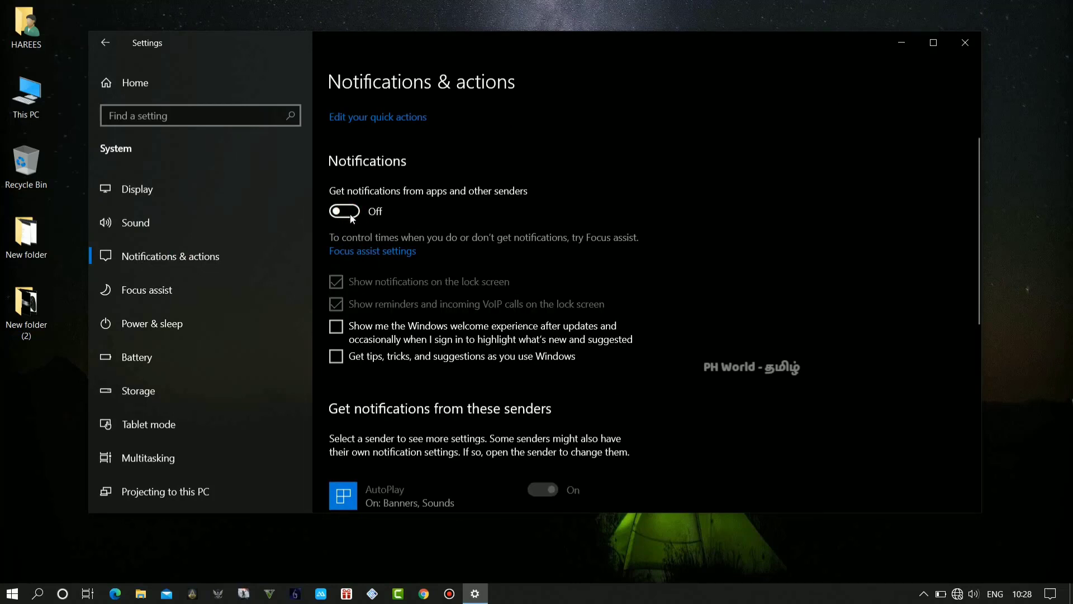
click(352, 217)
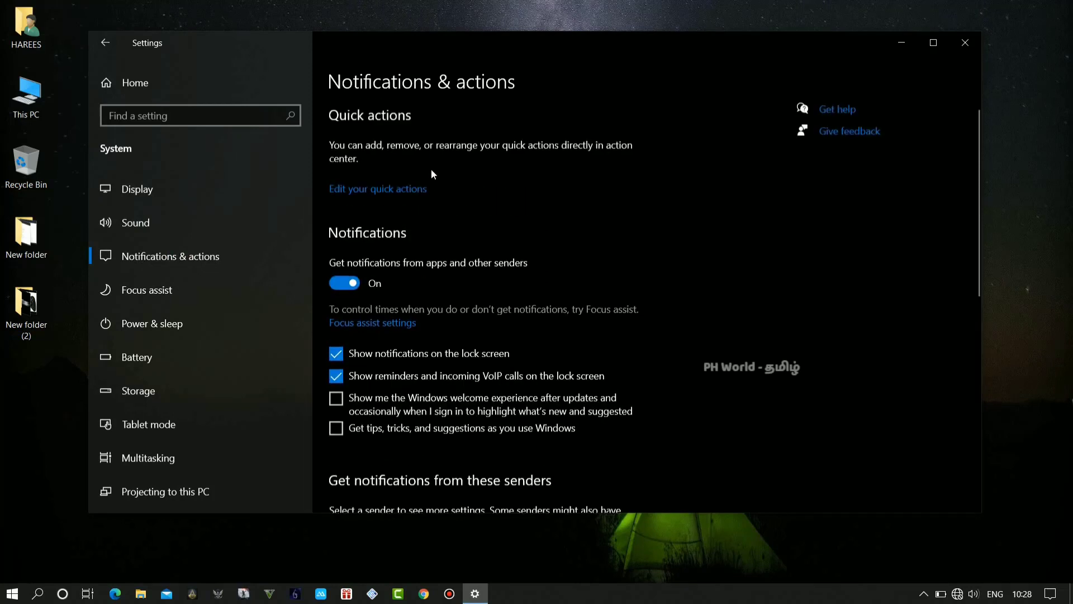
Step: Examine the lock screen notification options, the individual senders' notification switches and the quick actions section
scroll(440, 189, down, 4)
scroll(439, 189, down, 2)
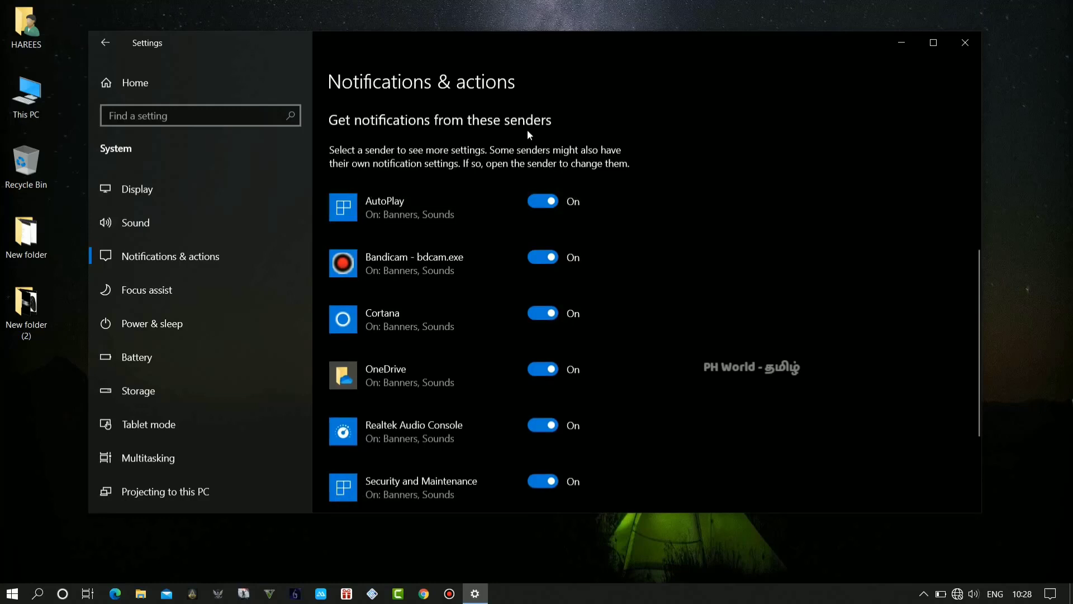
scroll(434, 213, down, 3)
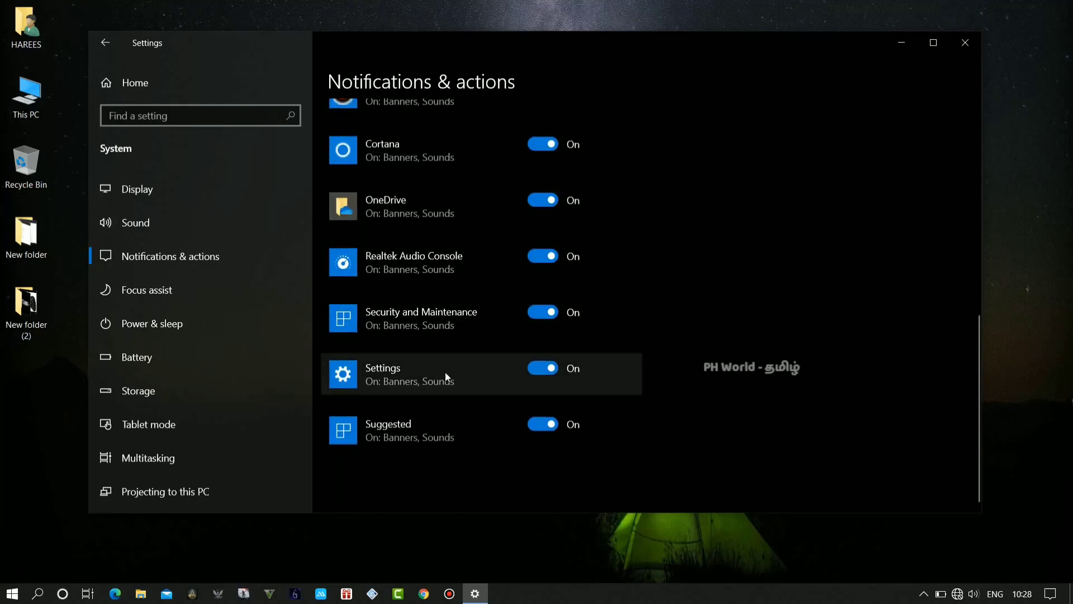
scroll(450, 327, up, 1)
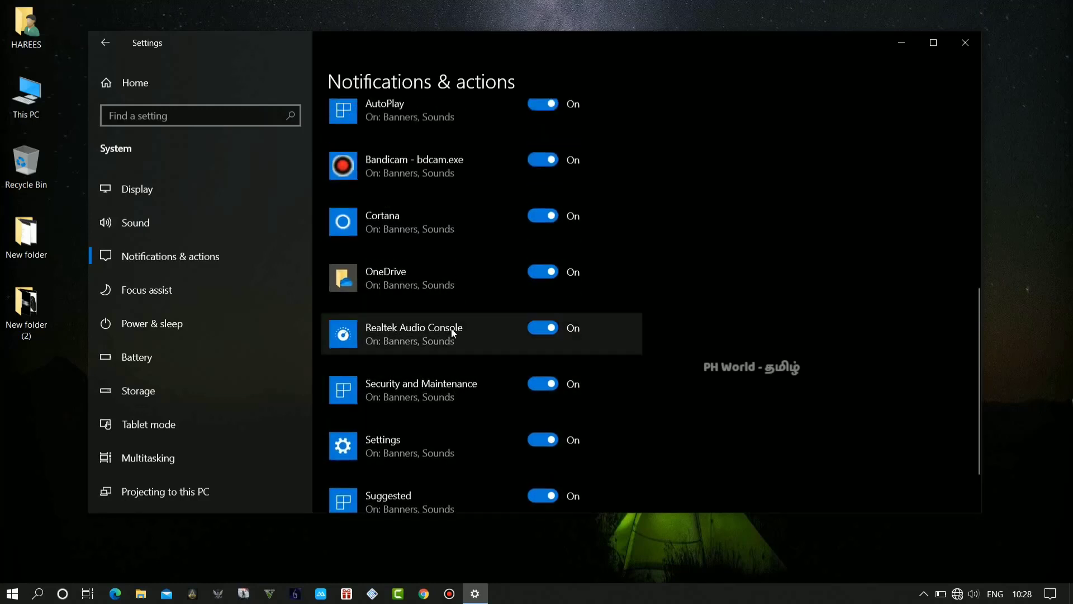
scroll(452, 333, up, 2)
scroll(463, 262, up, 4)
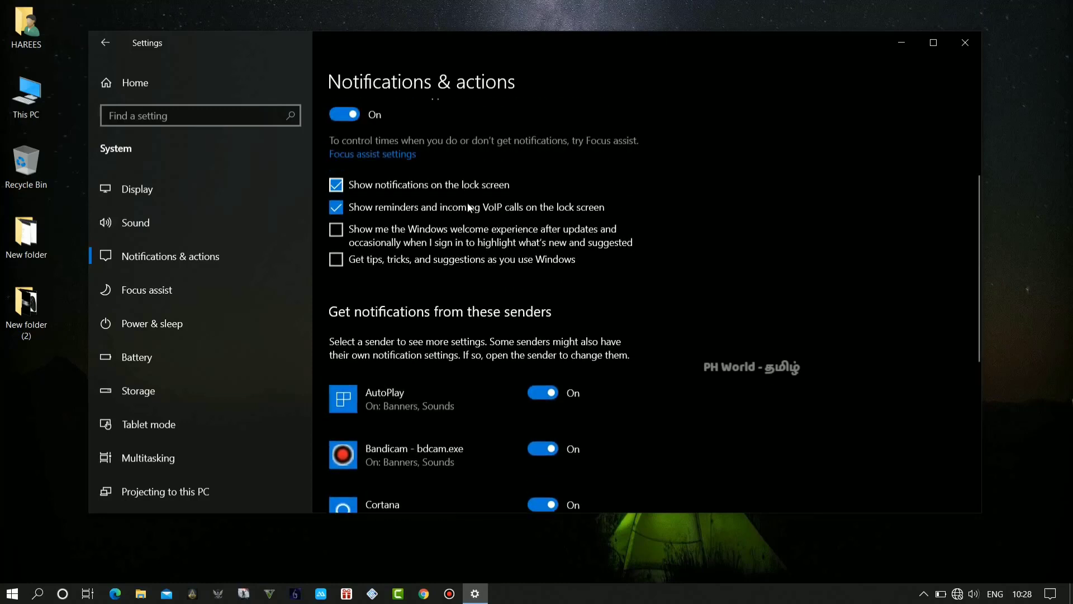
scroll(504, 206, up, 1)
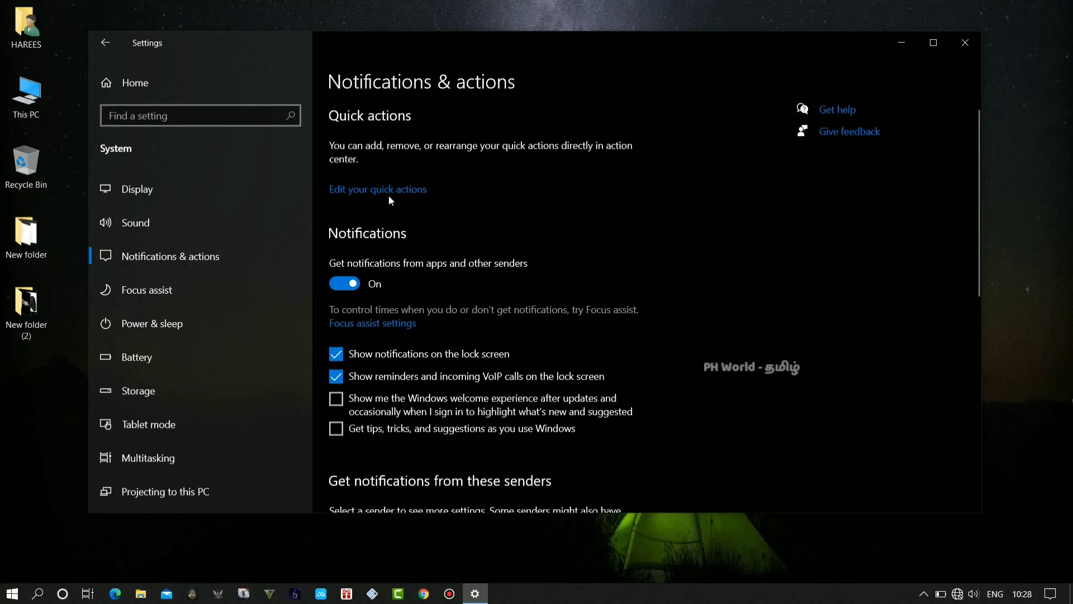
scroll(447, 258, down, 2)
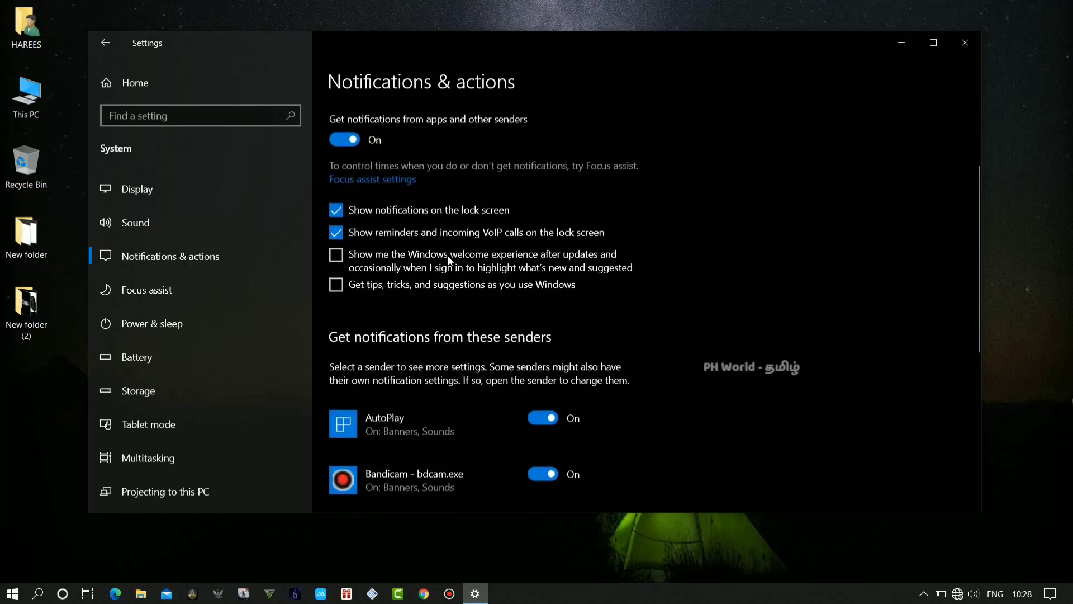
scroll(447, 259, down, 6)
scroll(449, 263, up, 4)
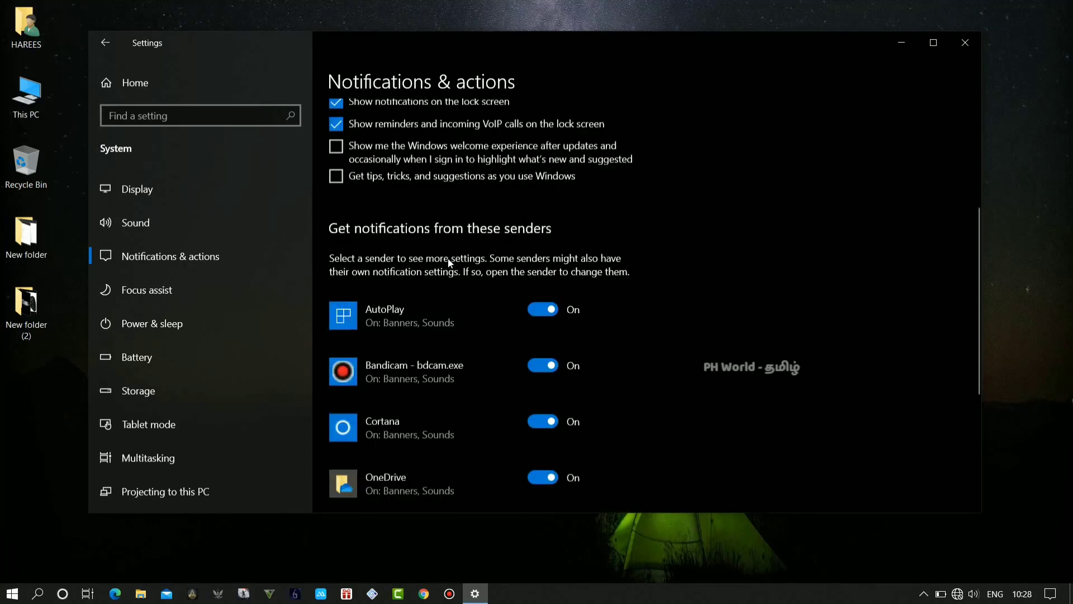
scroll(449, 263, up, 3)
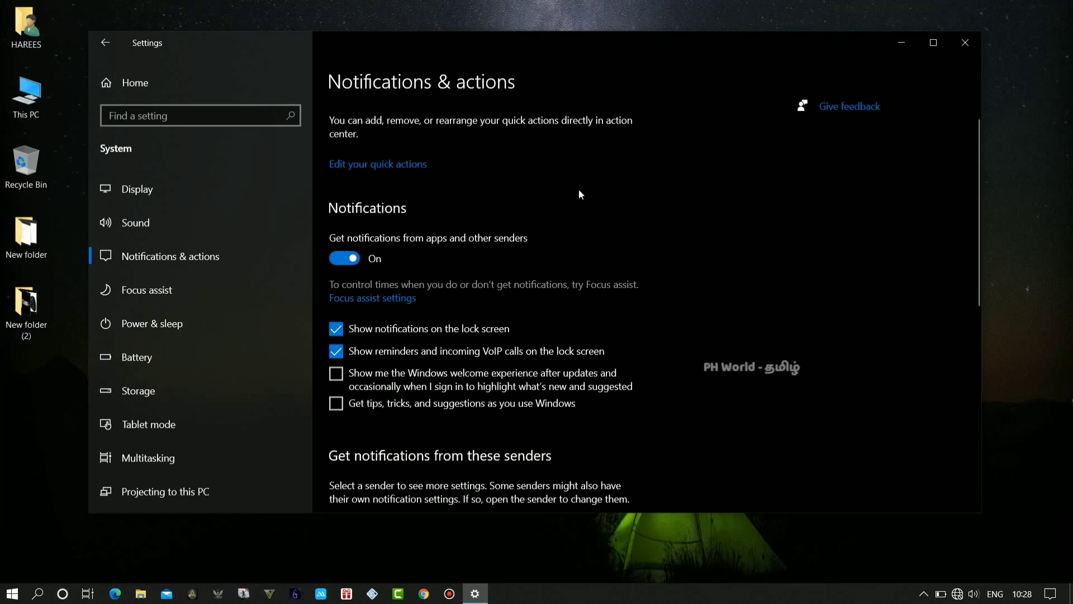
Step: Check the action center for new notifications and close the Settings window
click(1051, 594)
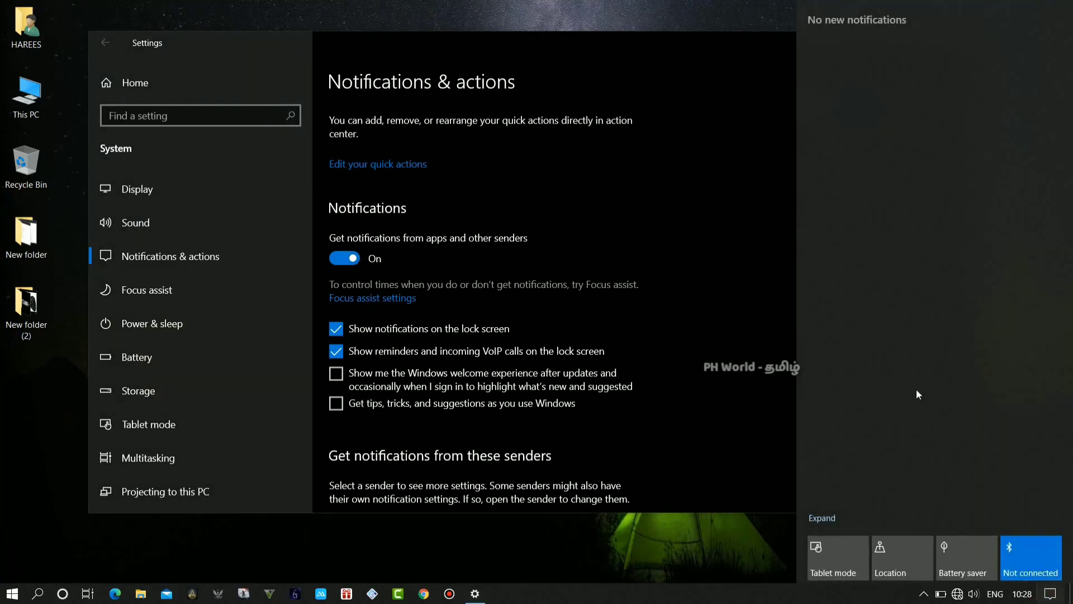
click(632, 232)
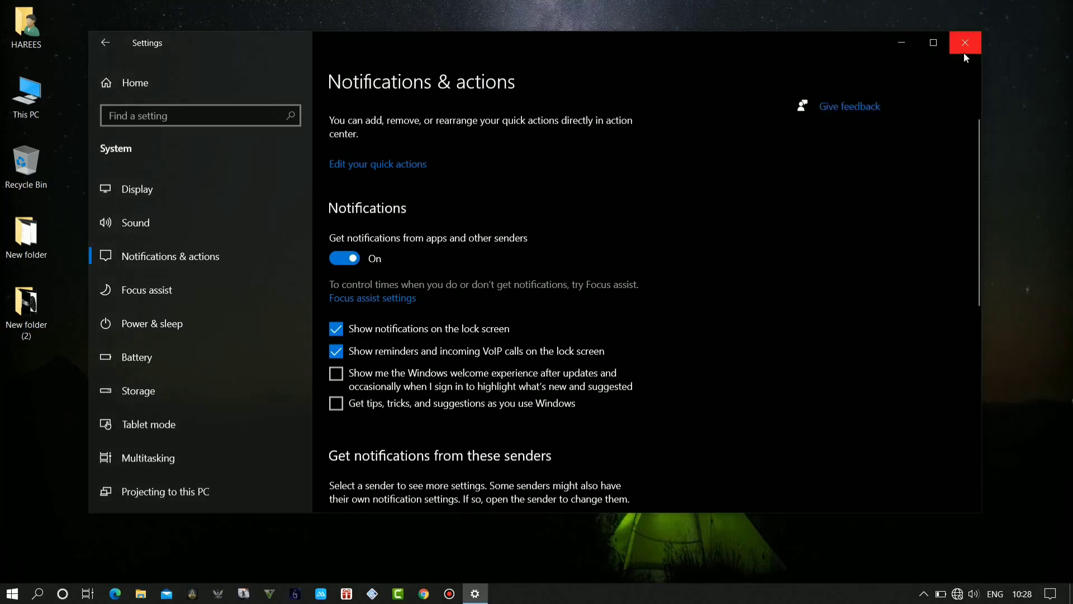
click(964, 52)
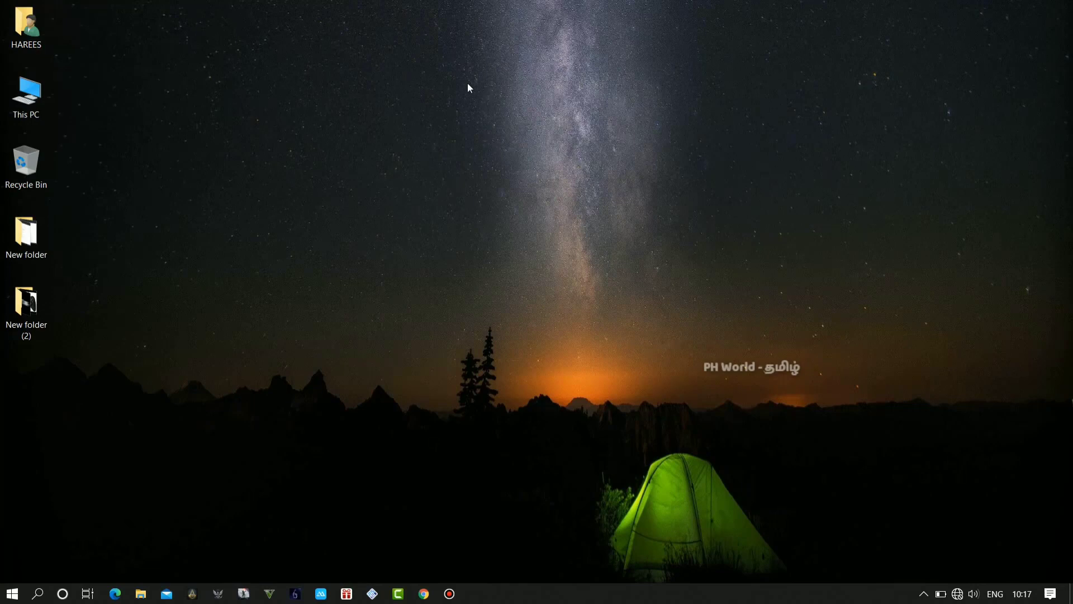
Step: Refresh the desktop
right_click(307, 112)
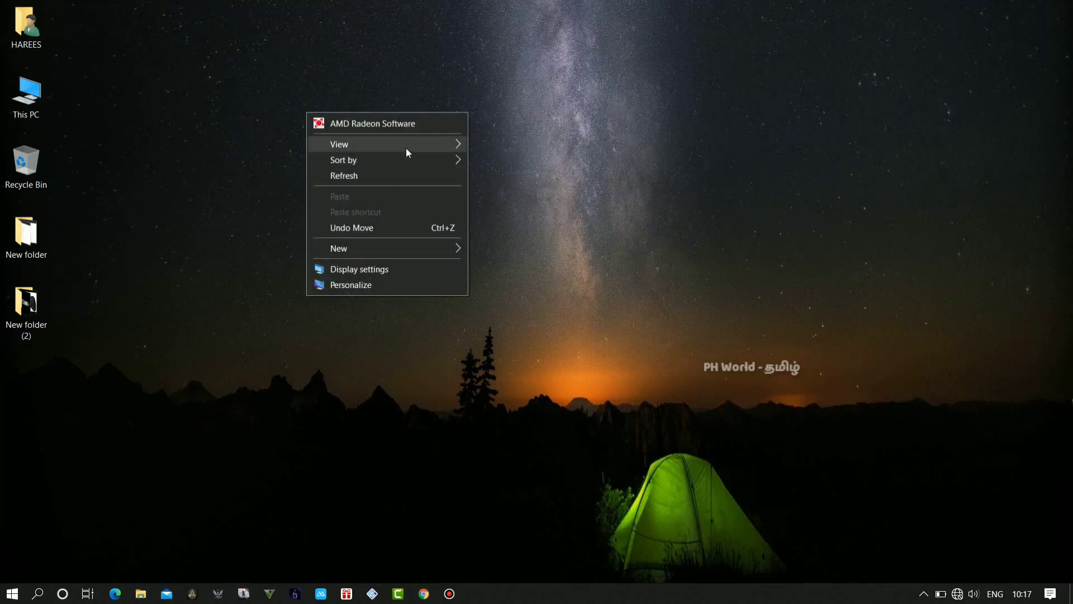
click(404, 176)
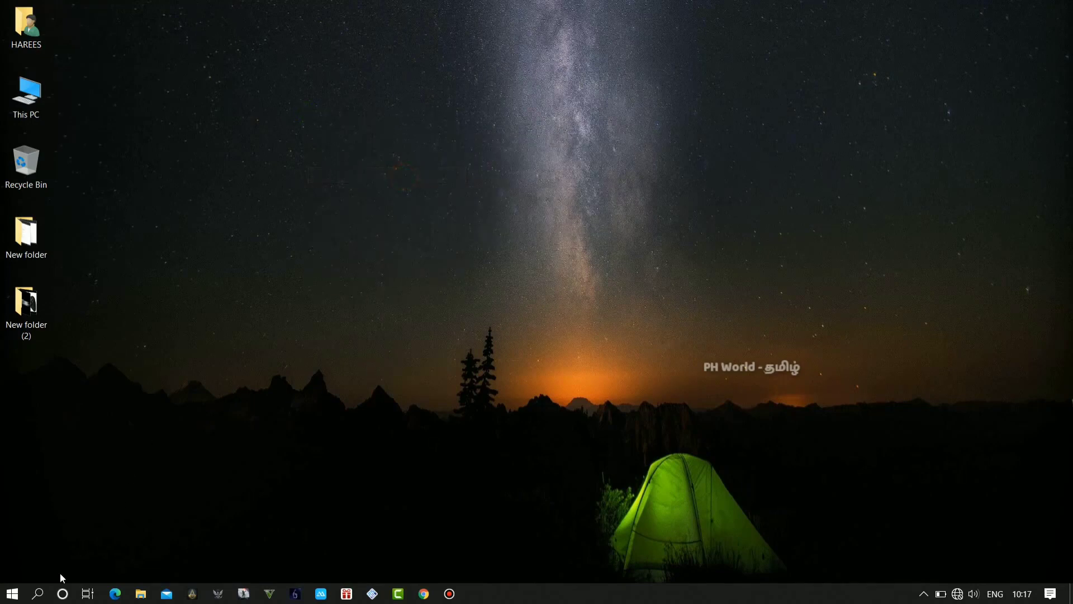
Step: Open the Advanced options of Windows Update in the Update & Security settings
click(12, 593)
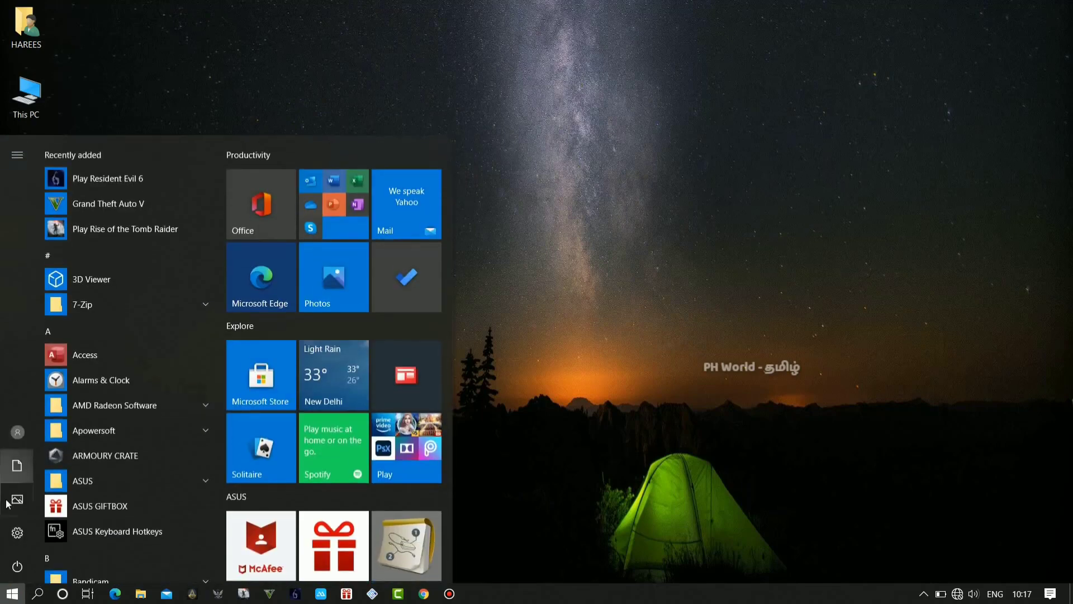
click(13, 540)
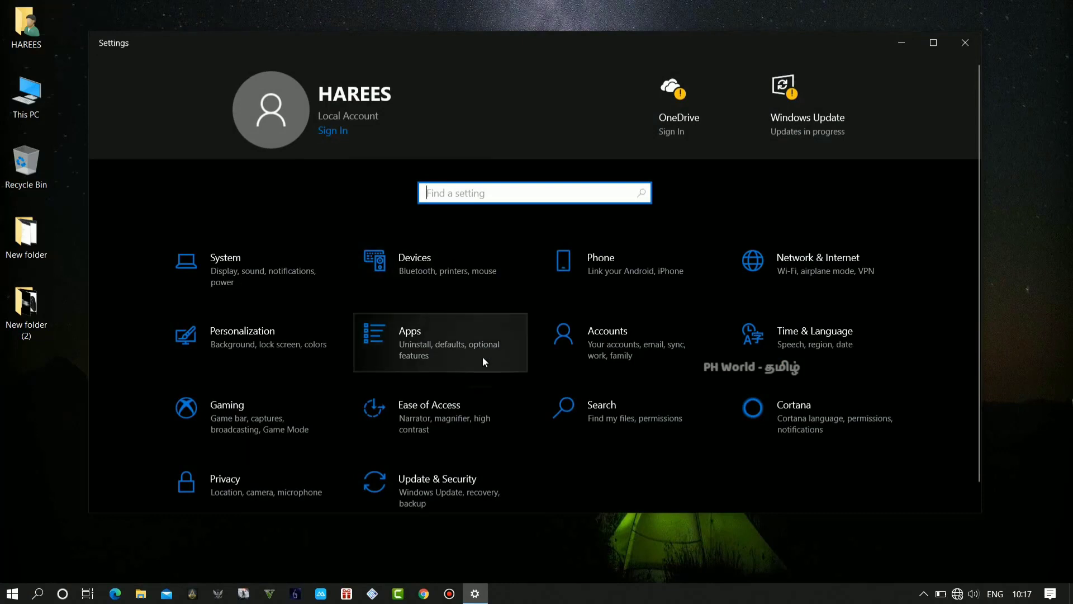
scroll(484, 362, down, 1)
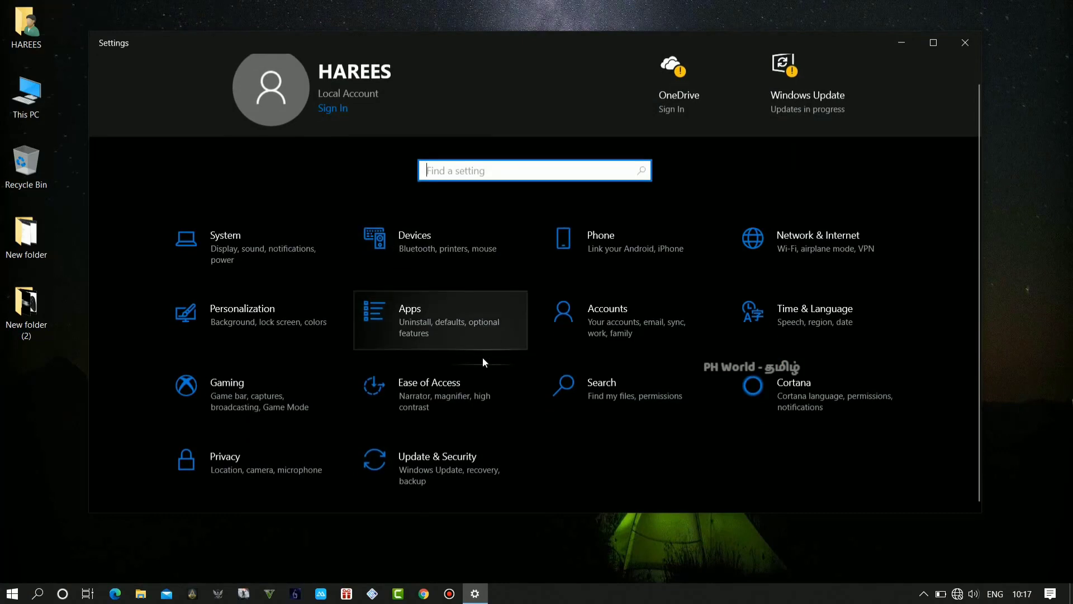
click(432, 469)
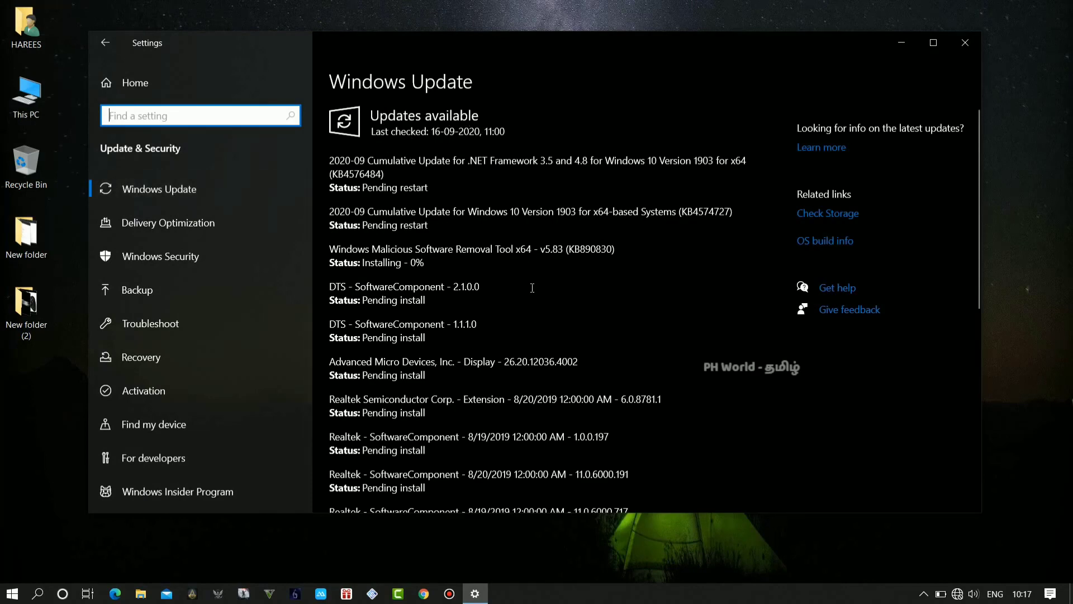
scroll(532, 287, down, 8)
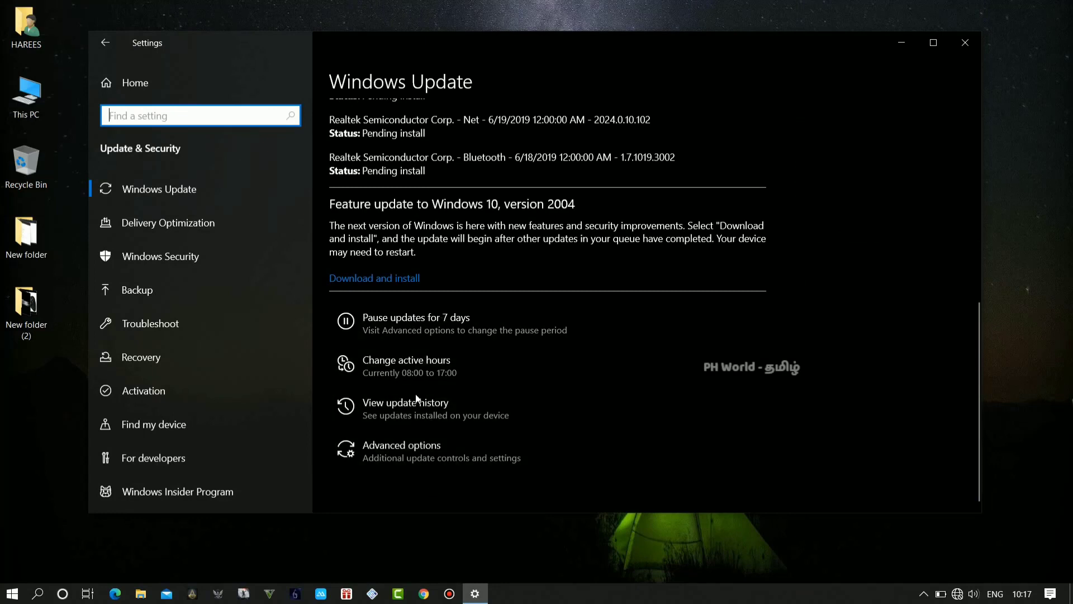
click(417, 455)
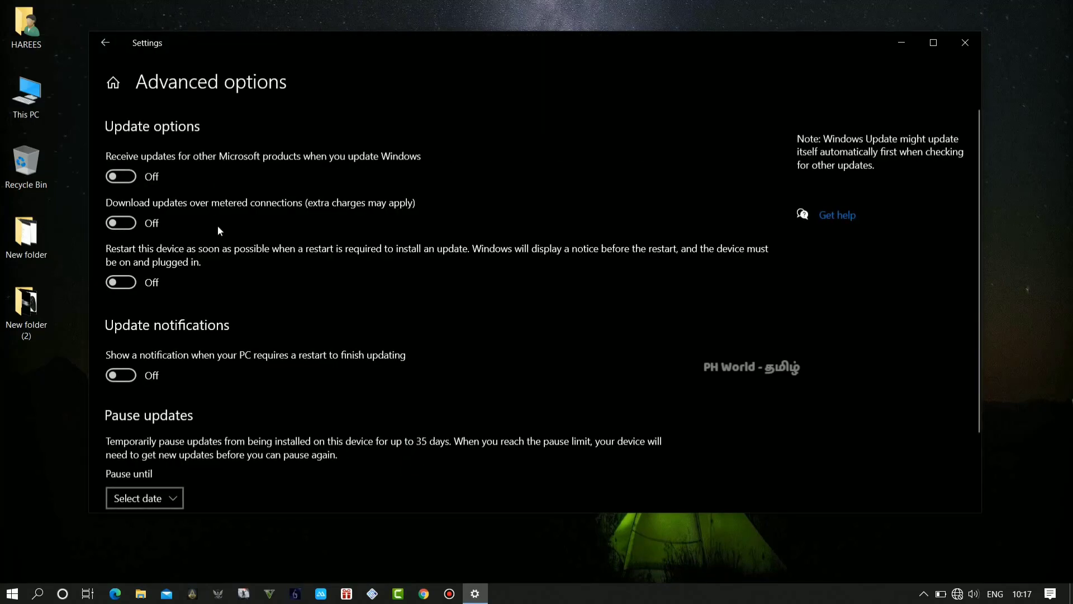
Step: Pause Windows updates until 01 November 2020 and leave the Advanced options page
scroll(218, 227, down, 2)
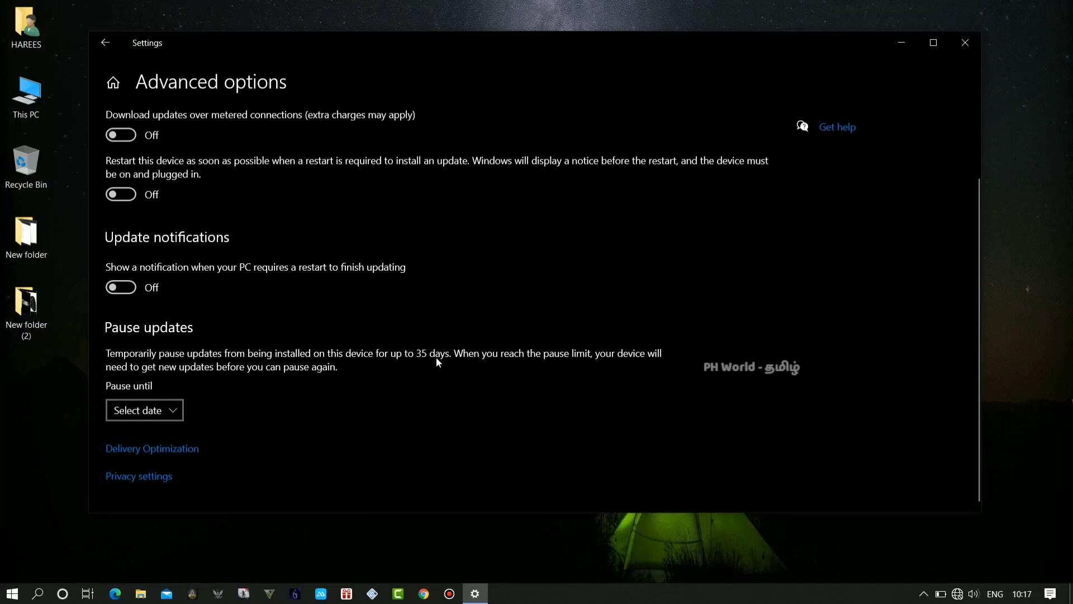
click(136, 415)
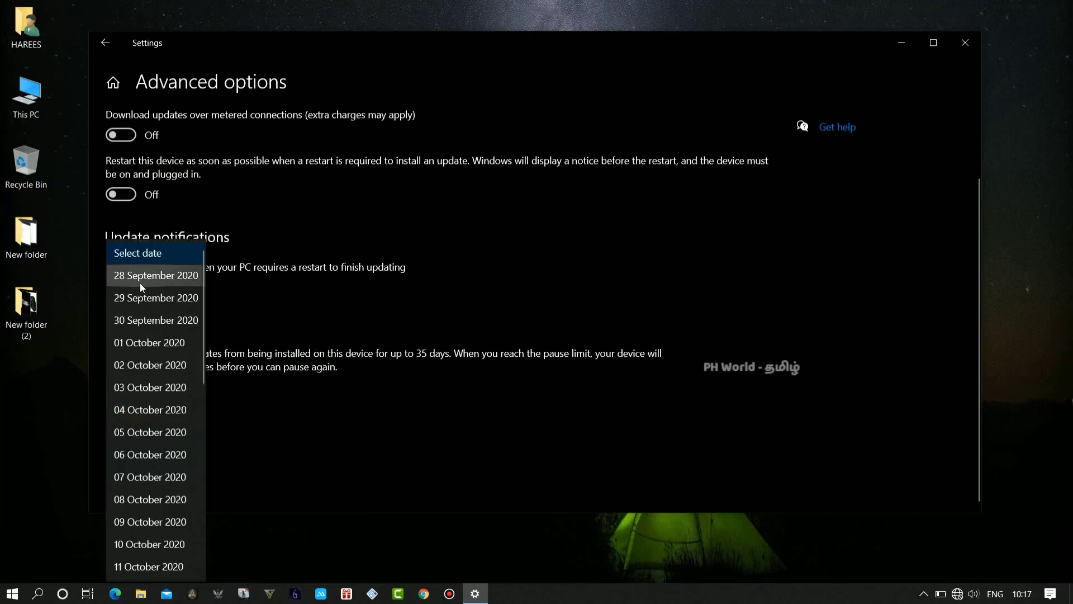
scroll(132, 378, down, 8)
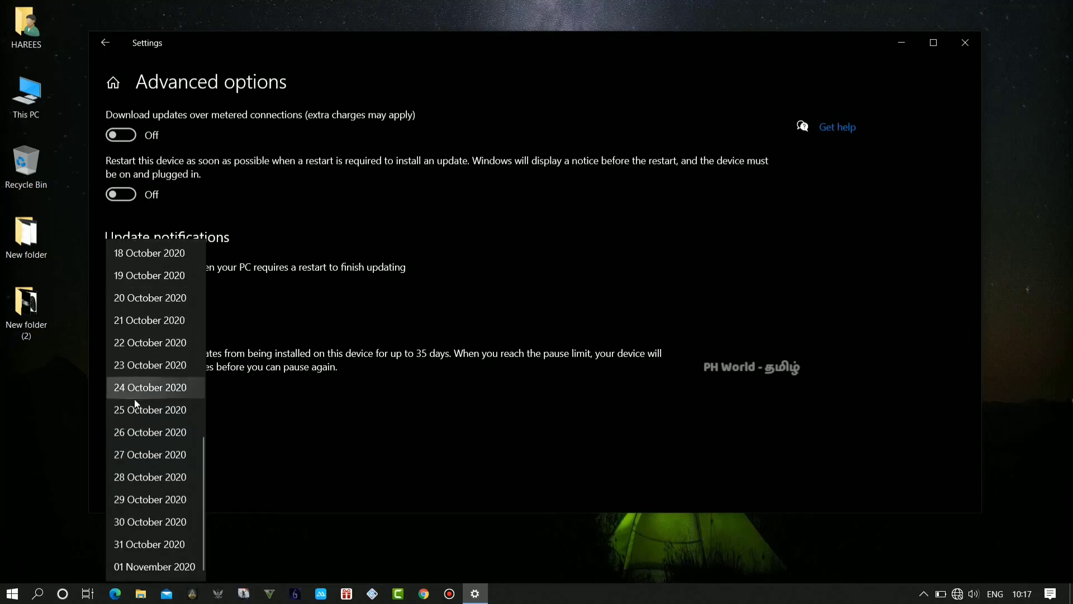
click(164, 565)
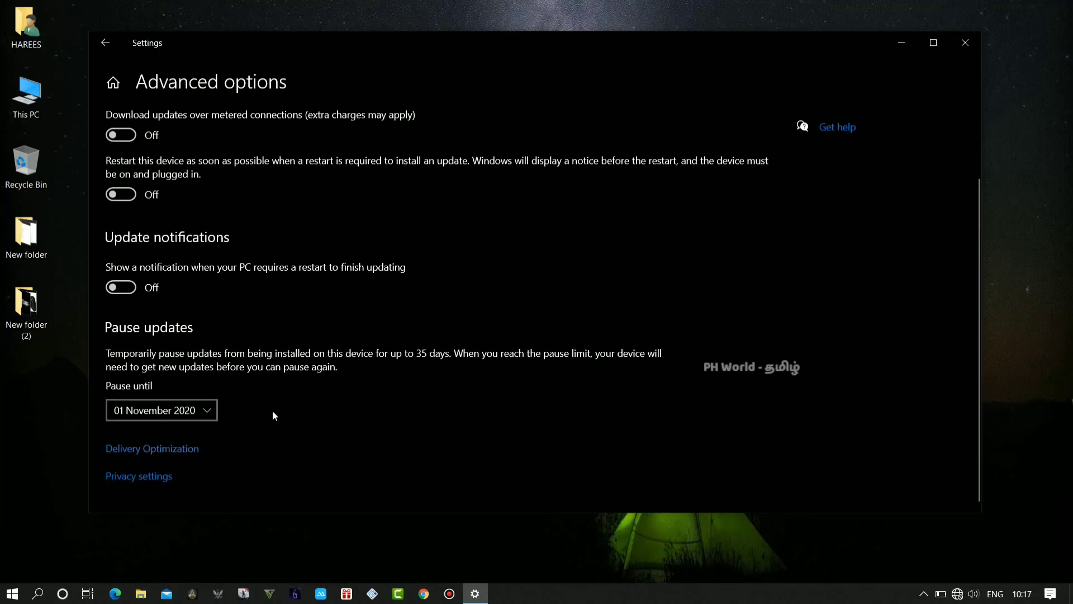
scroll(369, 392, up, 3)
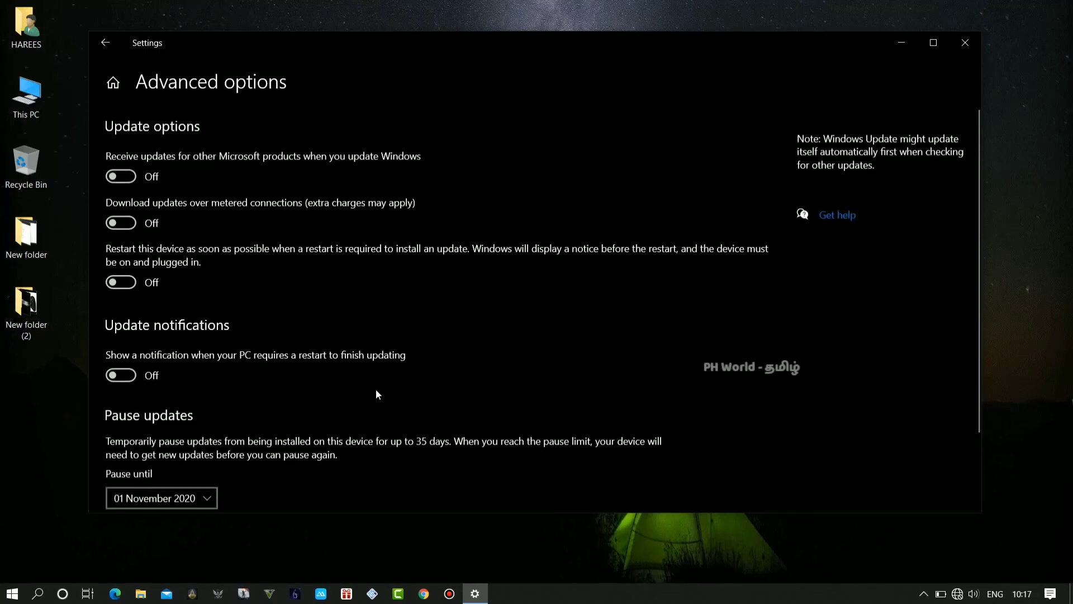
click(102, 43)
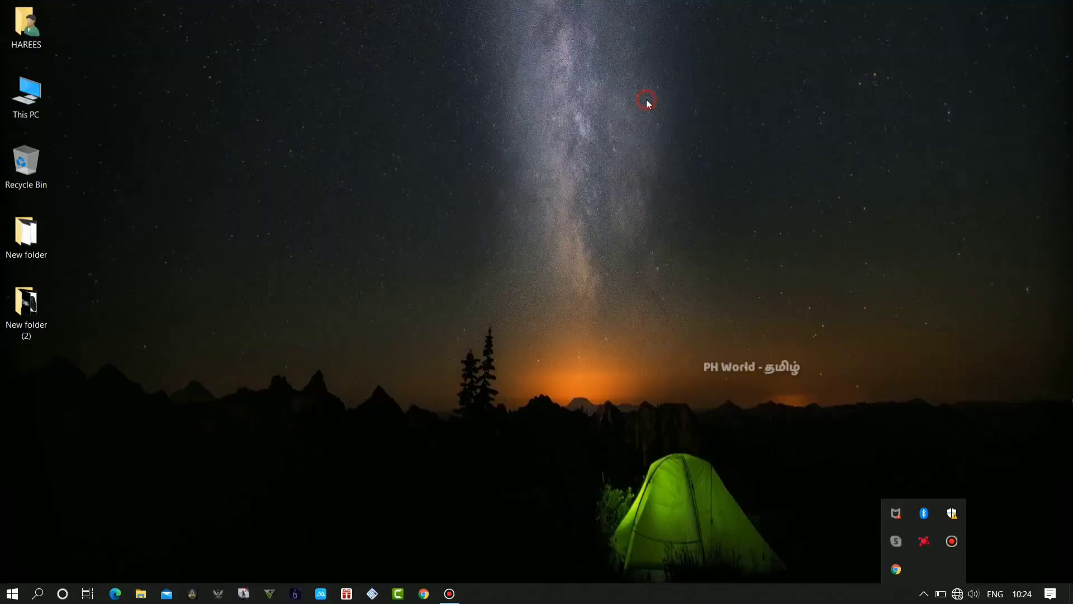
Step: Refresh the desktop
right_click(562, 140)
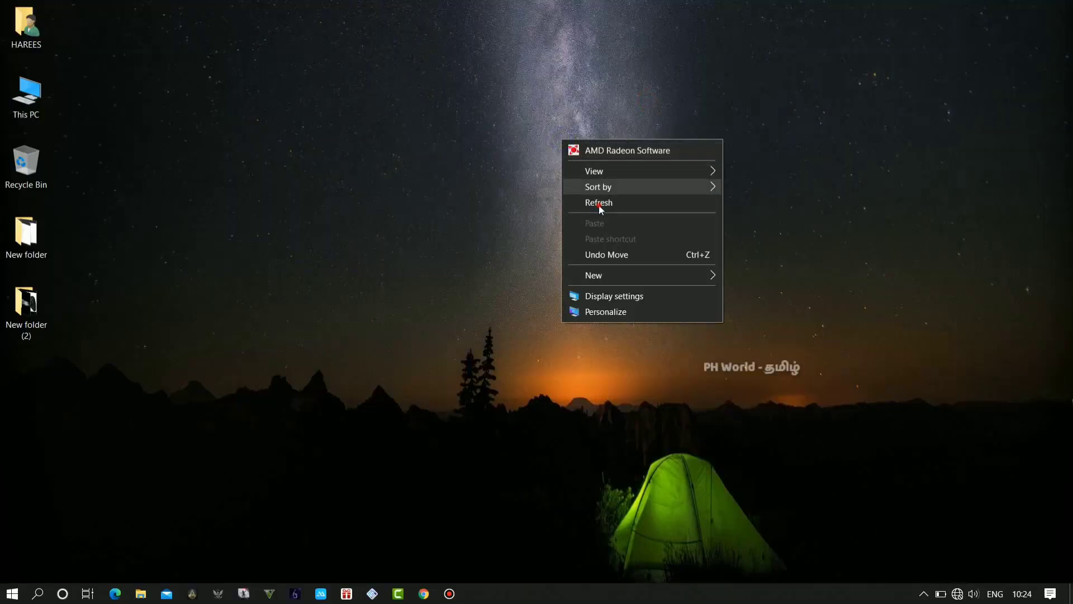
click(598, 204)
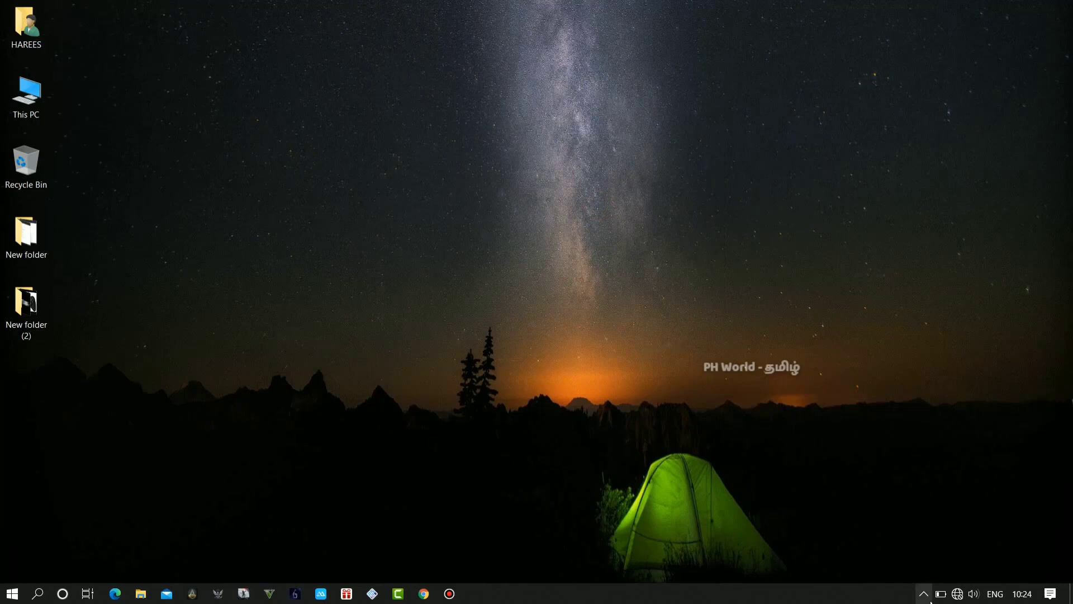
mouse_move(941, 594)
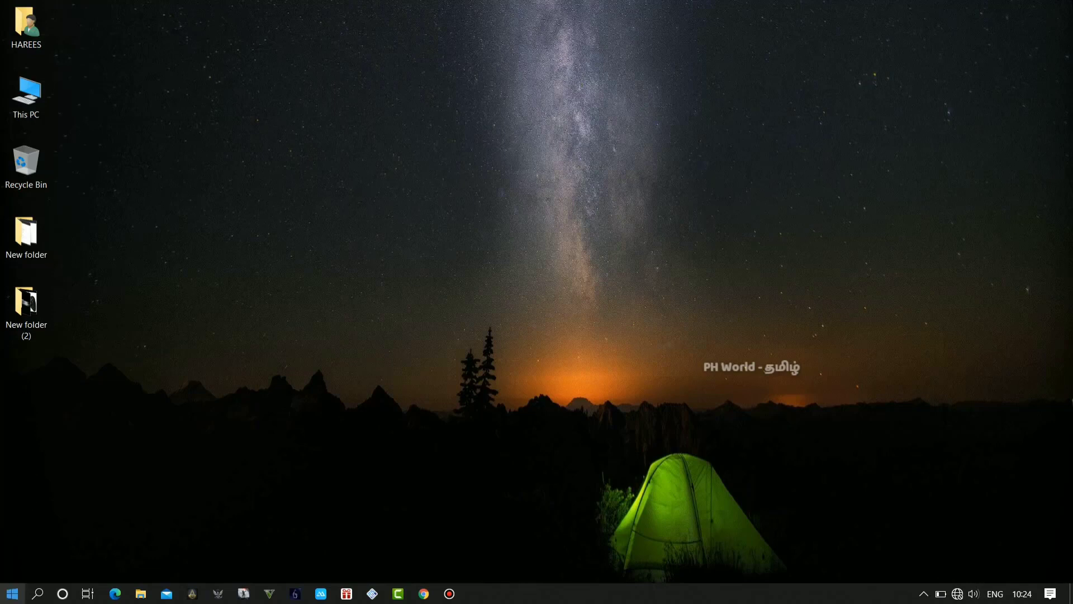
Step: Open the Background apps page in the Privacy settings
click(6, 598)
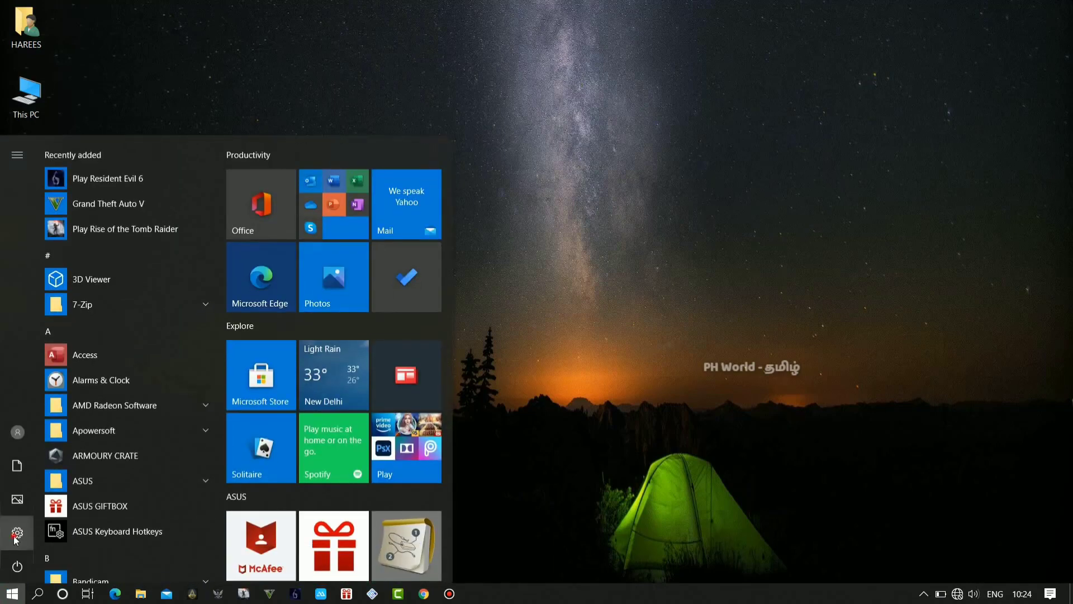
click(15, 534)
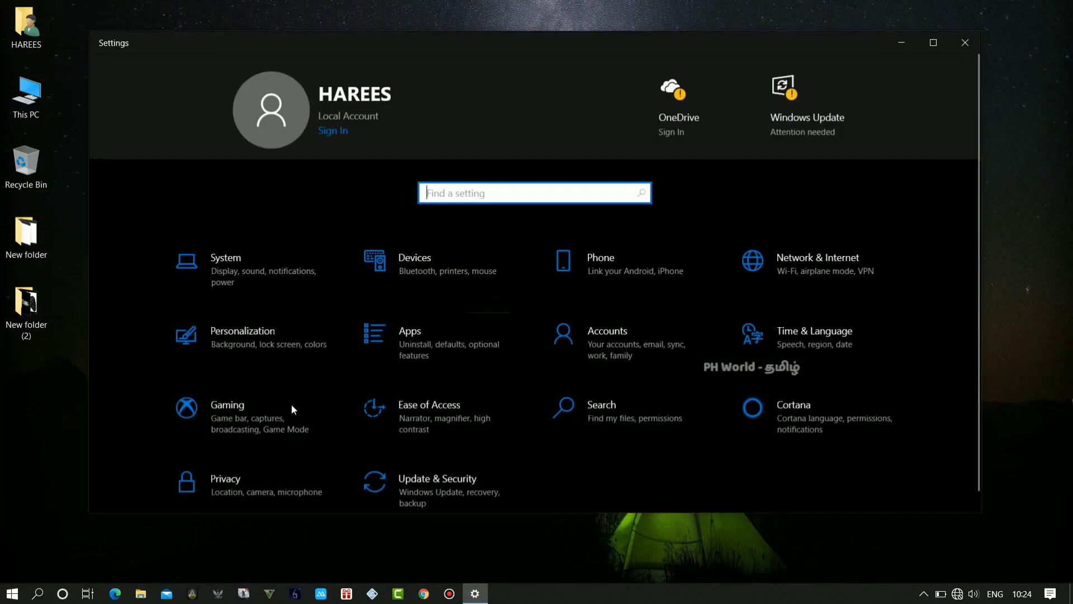
scroll(292, 405, down, 1)
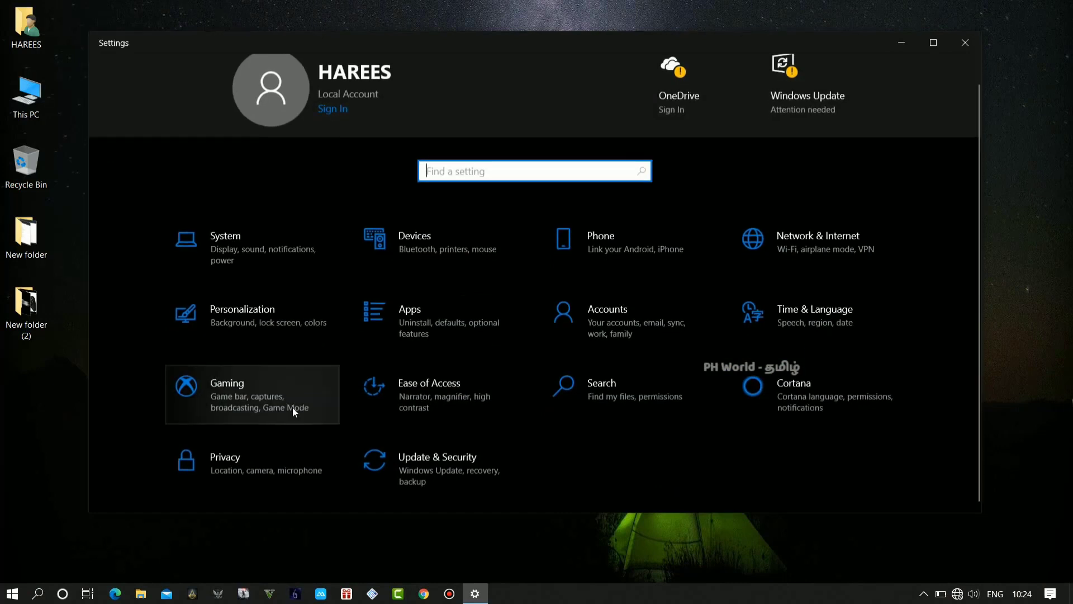
click(218, 468)
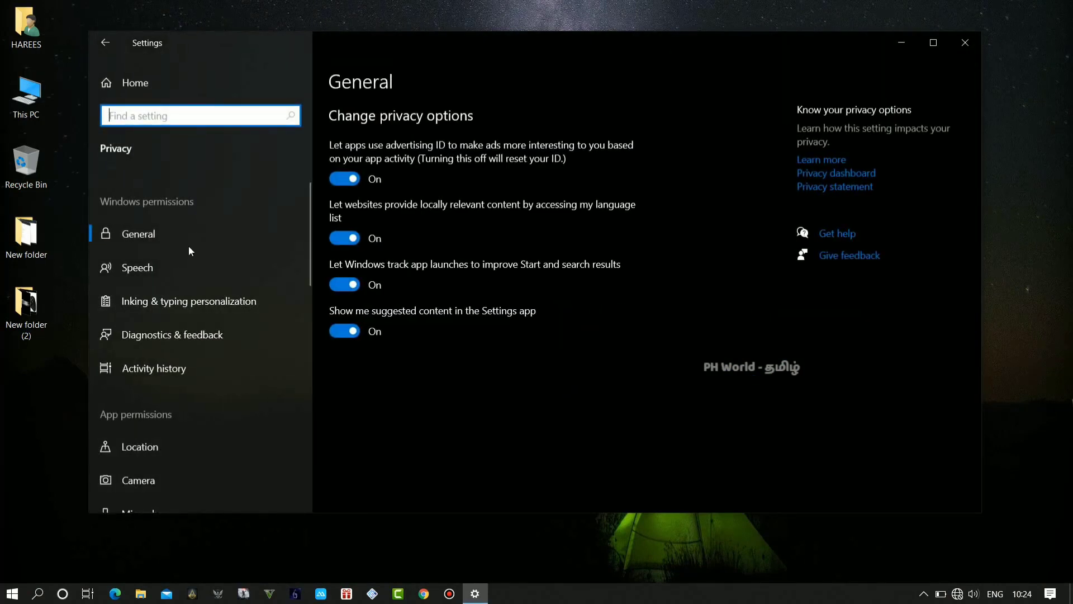
scroll(234, 402, down, 9)
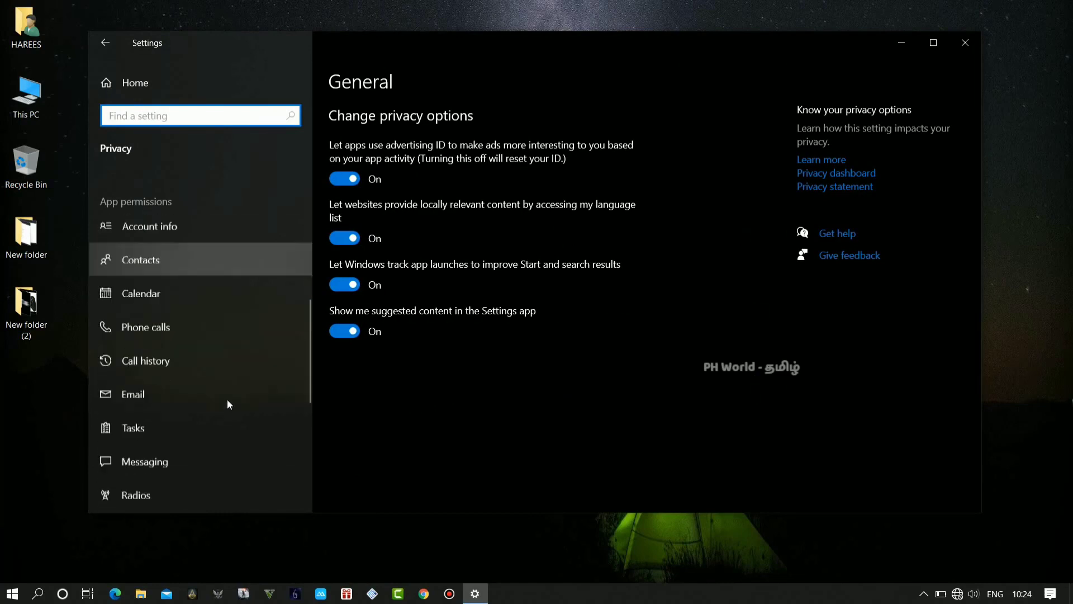
scroll(227, 399, down, 2)
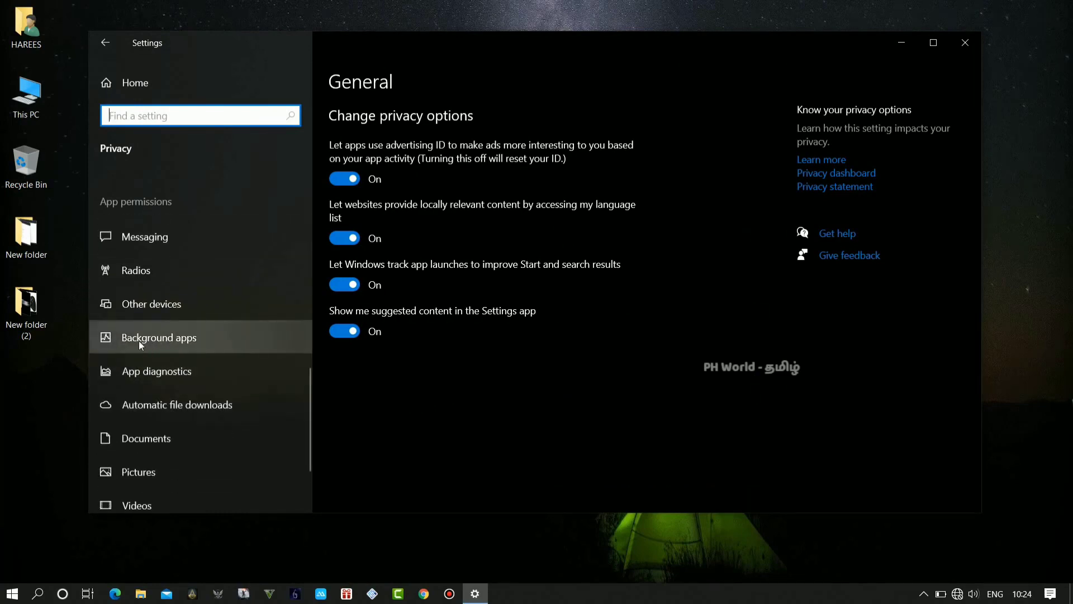
click(162, 339)
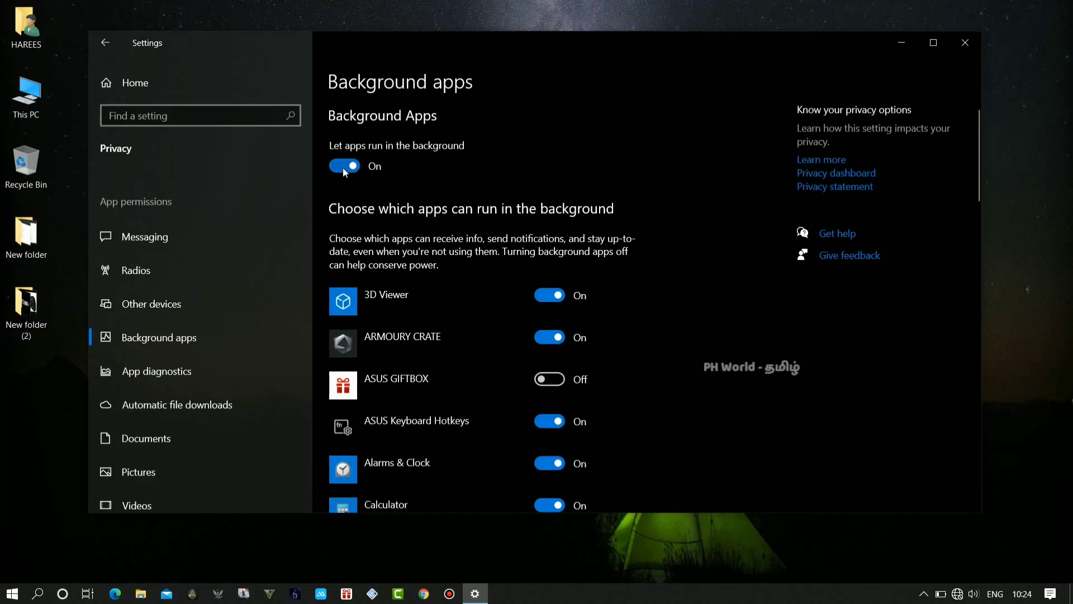
Step: Examine which apps are allowed to run in the background and close the Settings window
scroll(505, 260, down, 2)
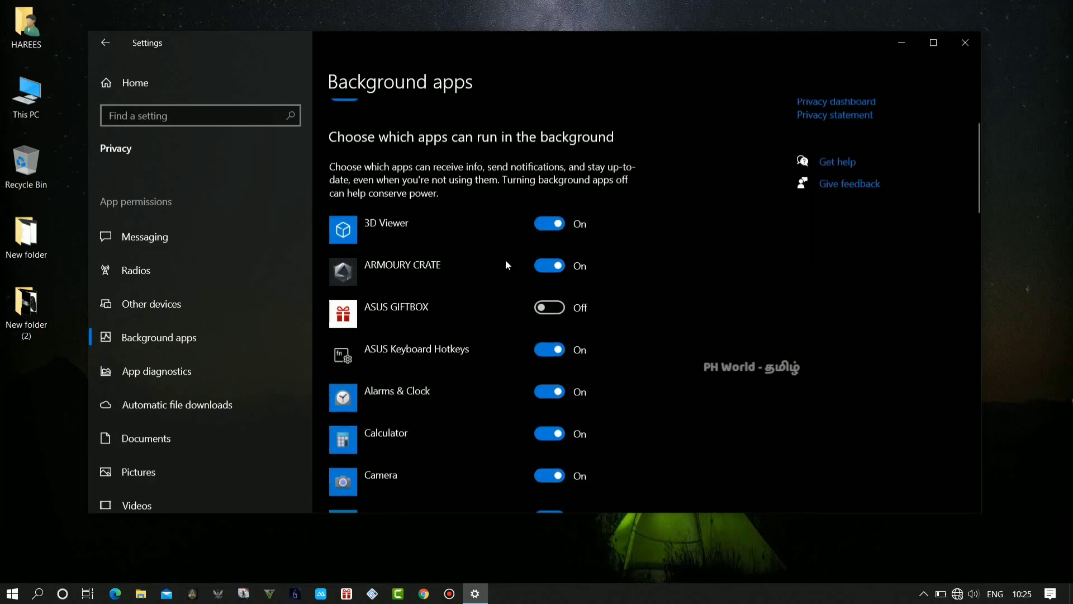
scroll(508, 268, down, 20)
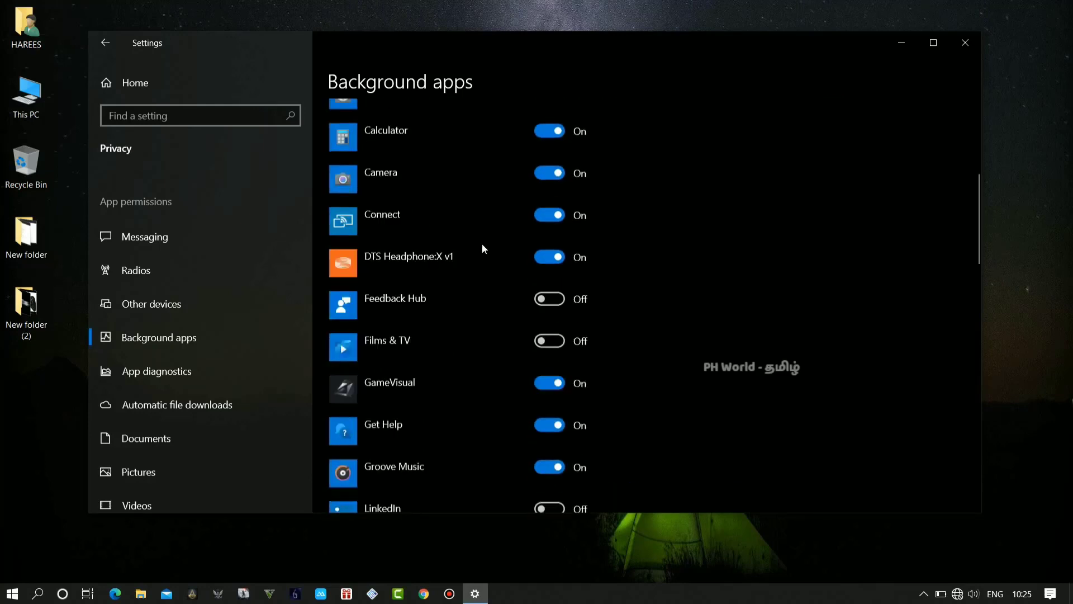
scroll(481, 248, down, 15)
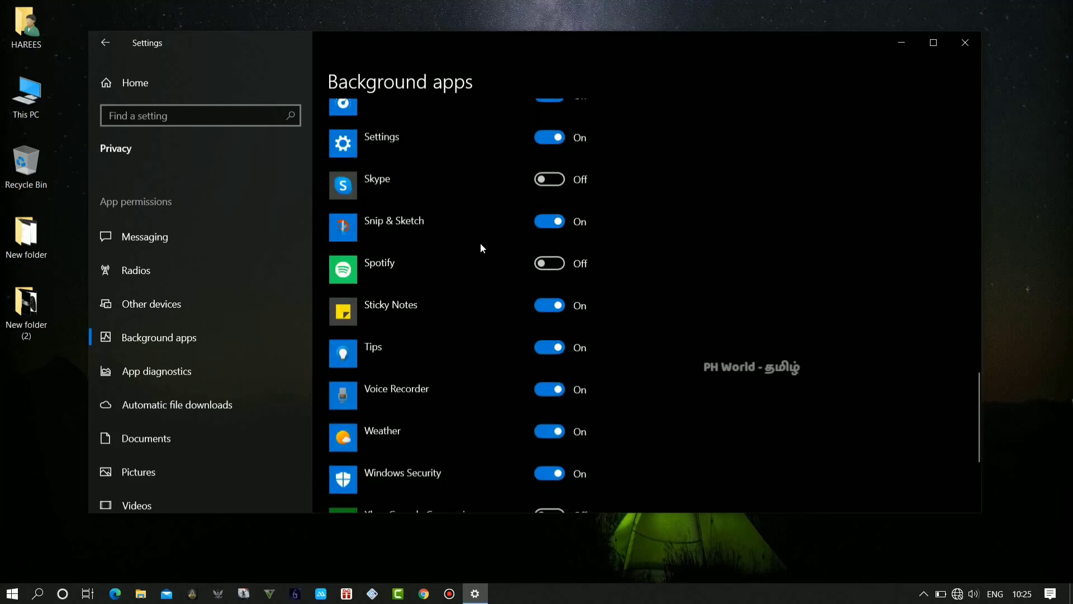
scroll(481, 248, up, 20)
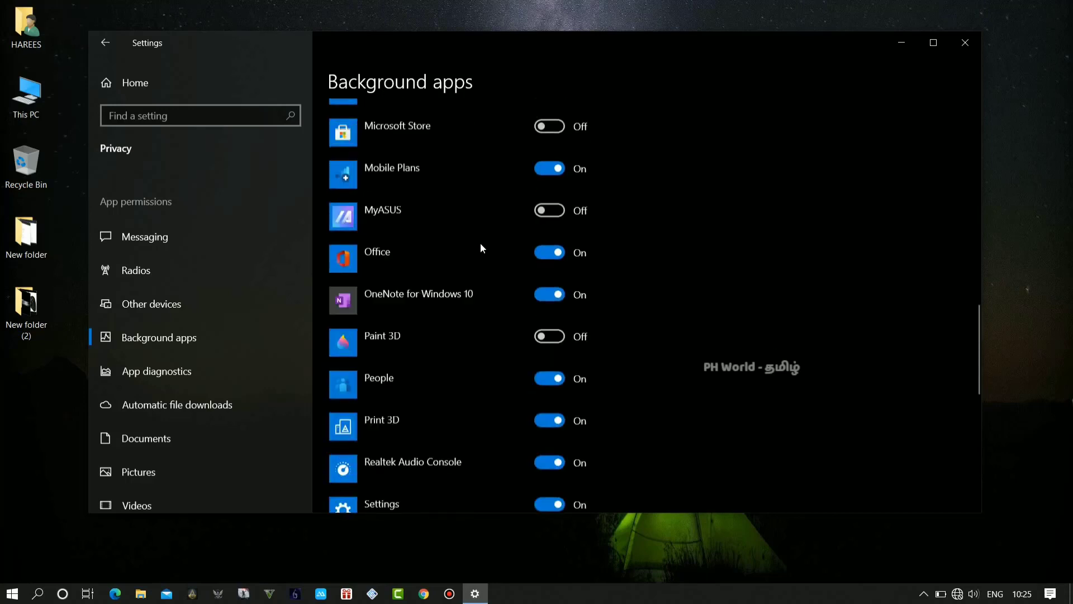
scroll(481, 246, up, 7)
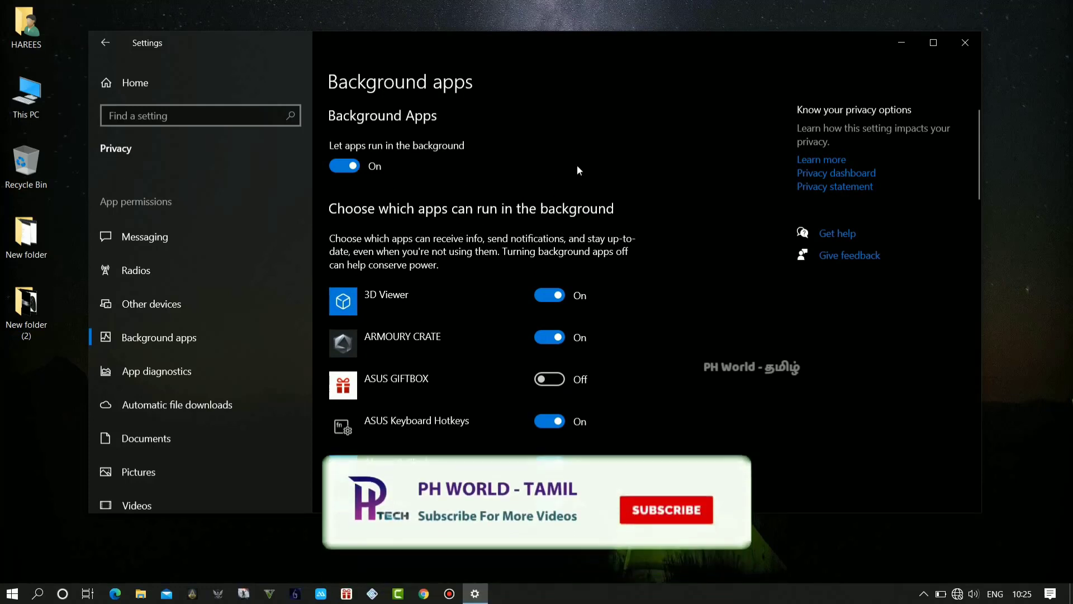
click(962, 47)
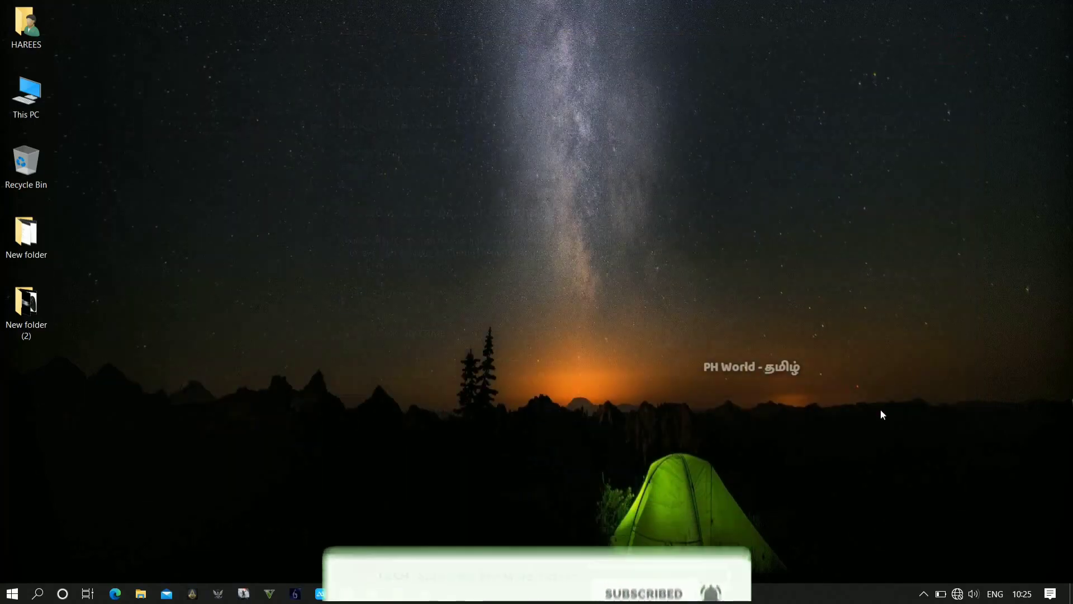